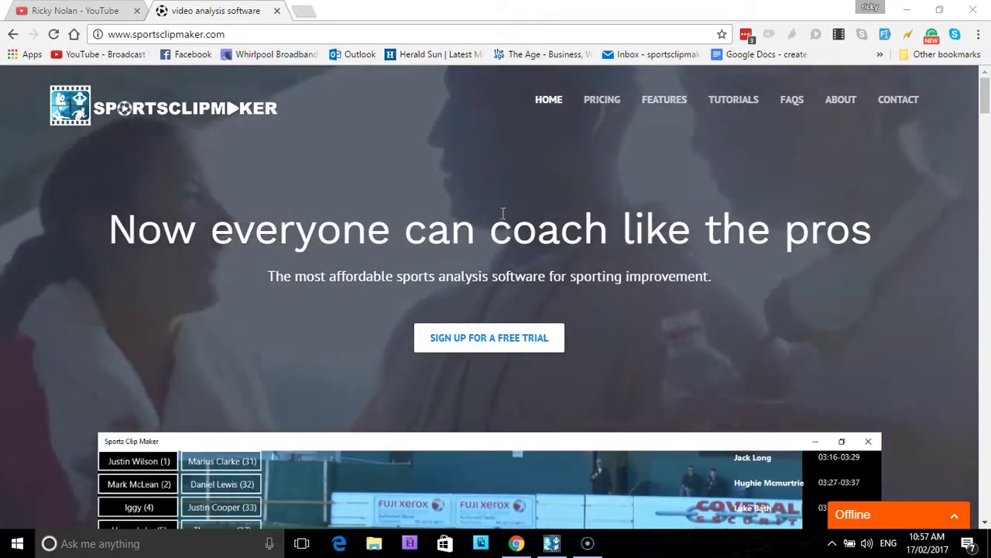
Switch to the YouTube channel page and check which account is signed in
{"action": "left_click", "coordinate": [100, 17]}
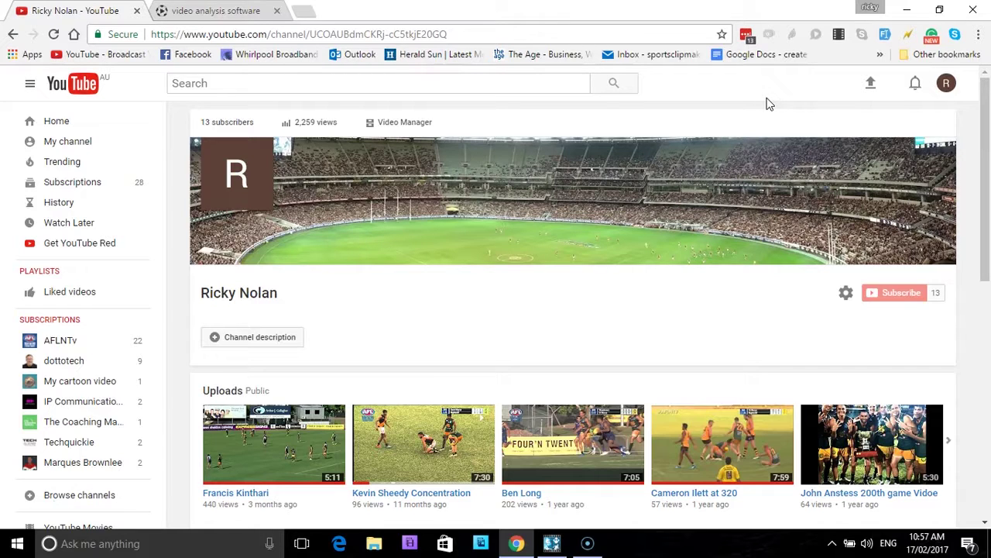
{"action": "left_click", "coordinate": [949, 85]}
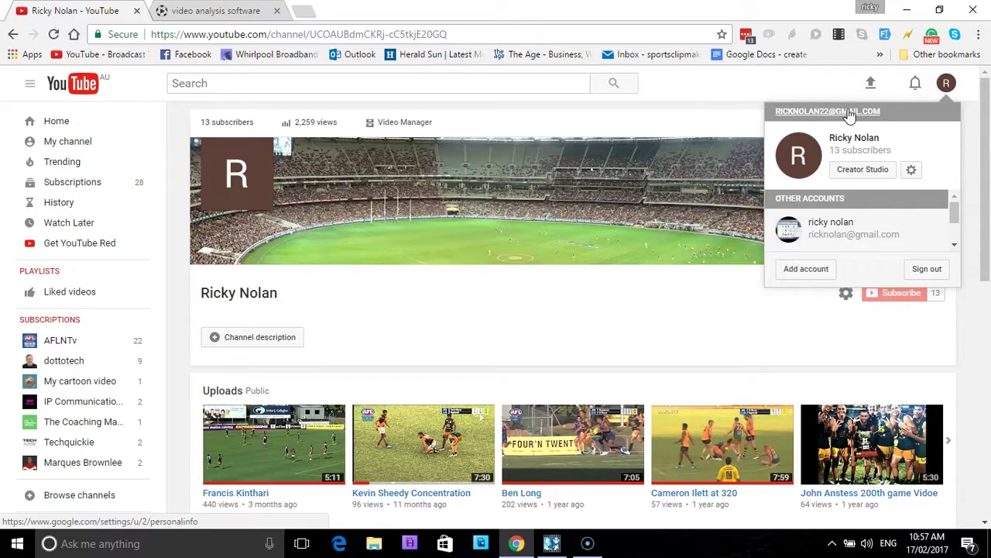
{"action": "left_click", "coordinate": [734, 118]}
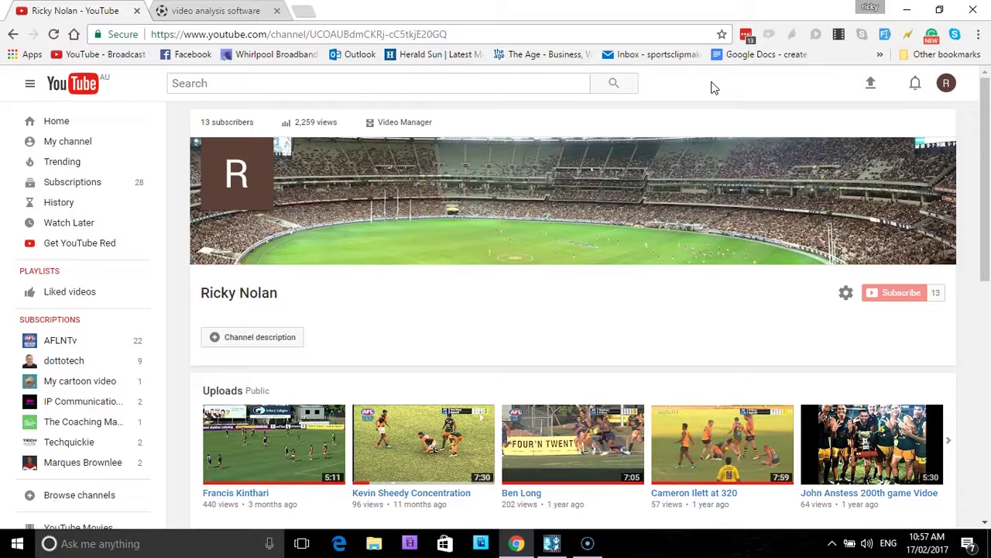
View the coded match in Sports Clip Maker, and look through the clips in Videos > Tigers R17 16.17 > Processed in File Explorer
{"action": "left_click", "coordinate": [551, 543]}
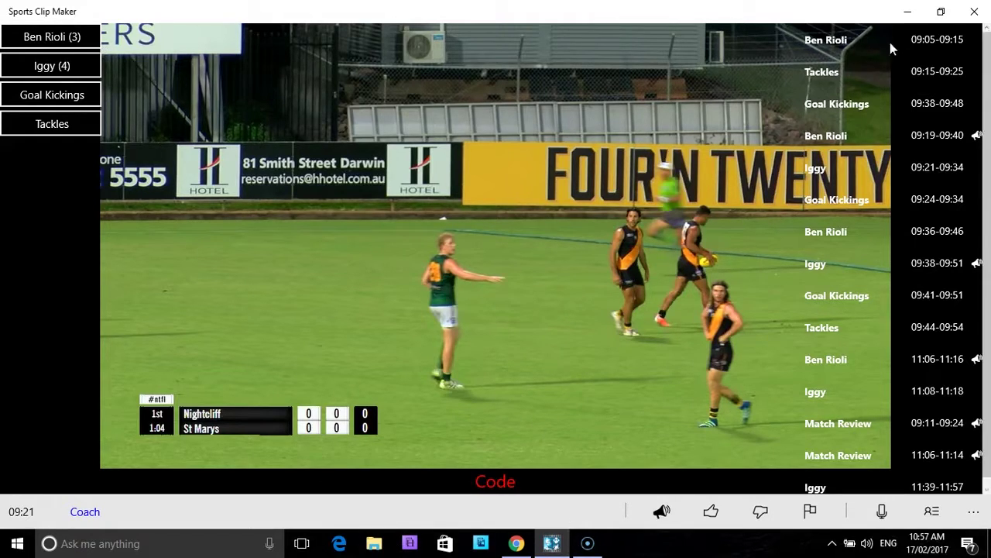
{"action": "left_click", "coordinate": [908, 11]}
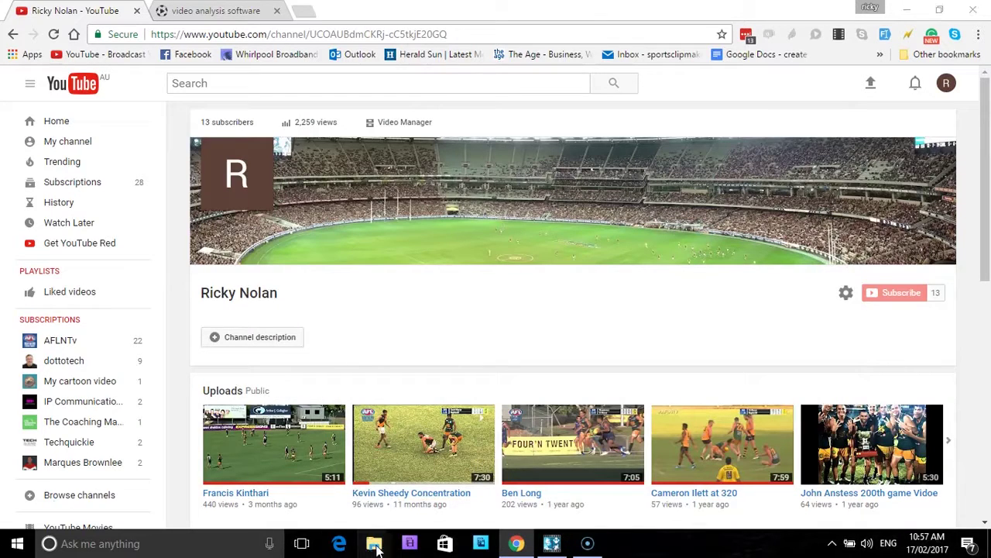
{"action": "left_click", "coordinate": [375, 544]}
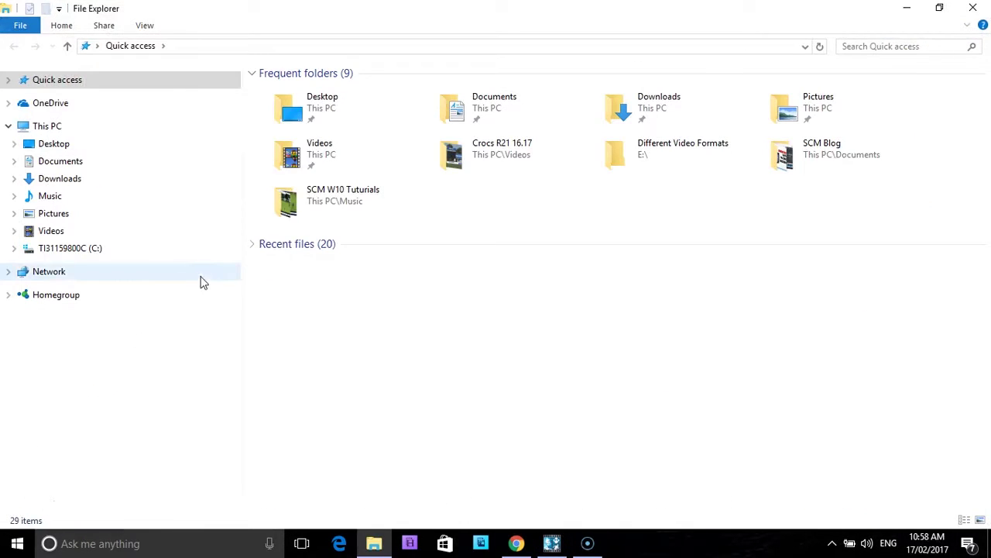
{"action": "left_click", "coordinate": [51, 230]}
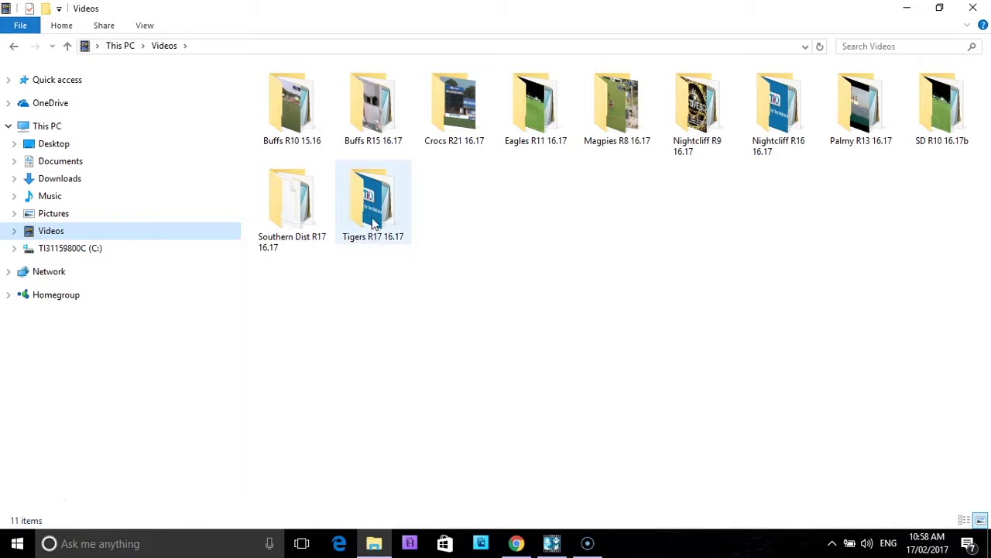
{"action": "double_click", "coordinate": [372, 249]}
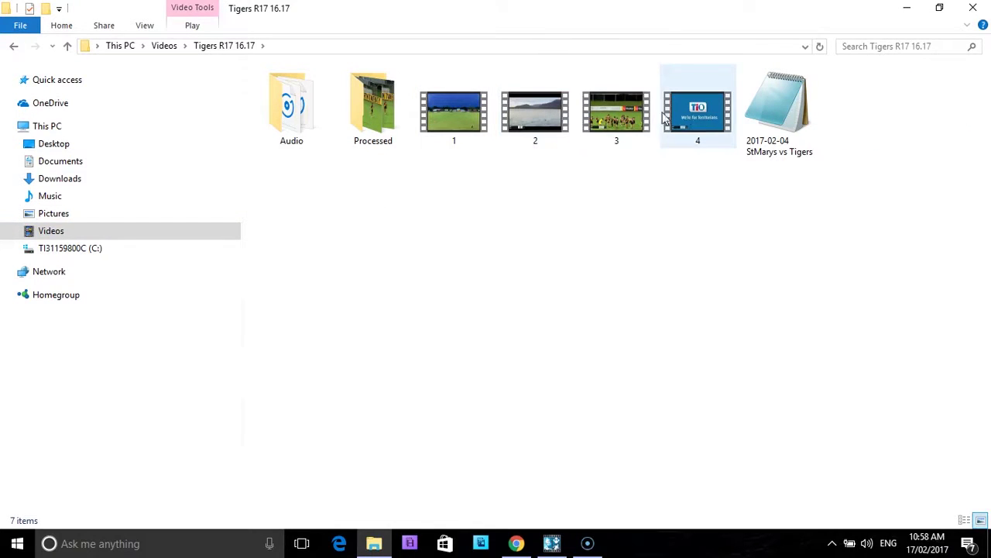
{"action": "double_click", "coordinate": [376, 108]}
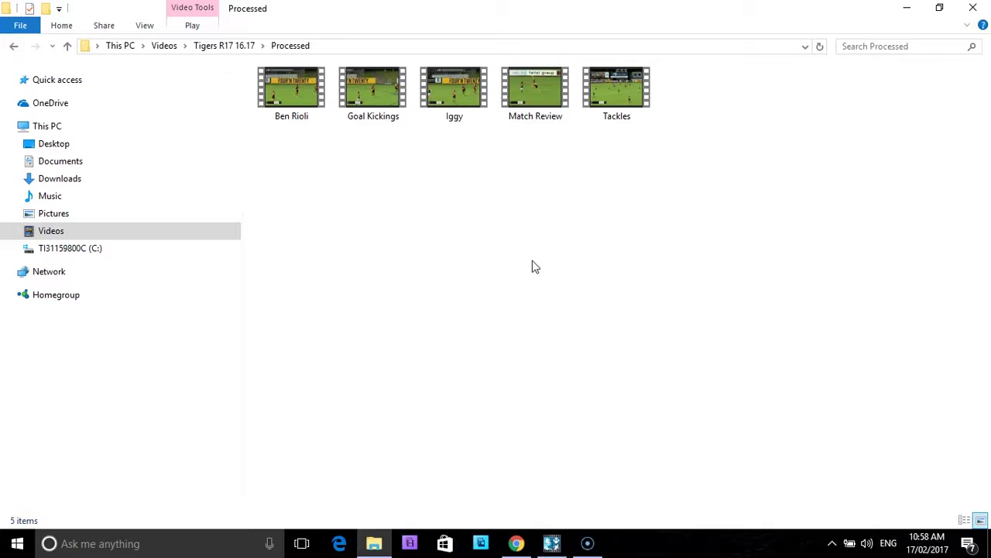
{"action": "left_click", "coordinate": [907, 9]}
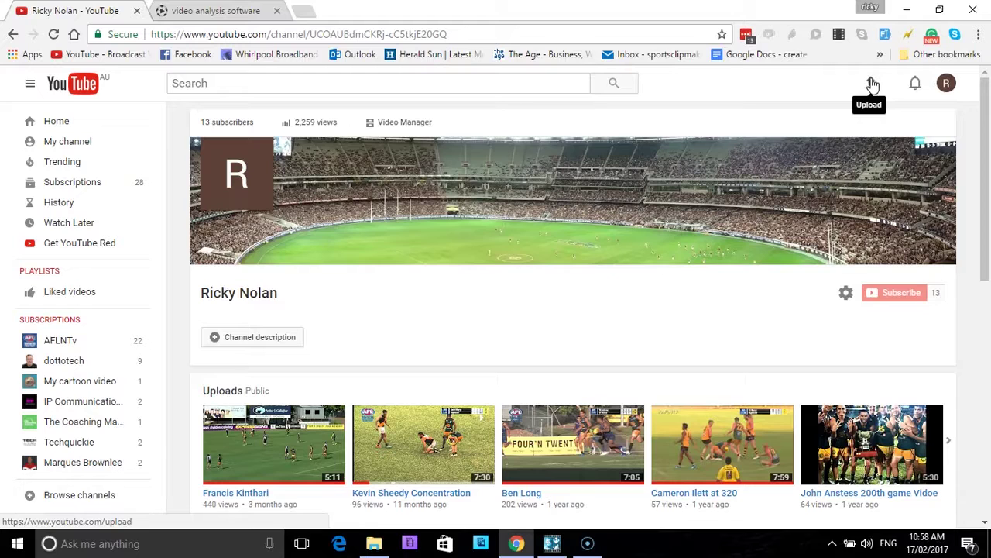
Start a new video upload on the YouTube channel with the privacy set to Unlisted
{"action": "left_click", "coordinate": [872, 83]}
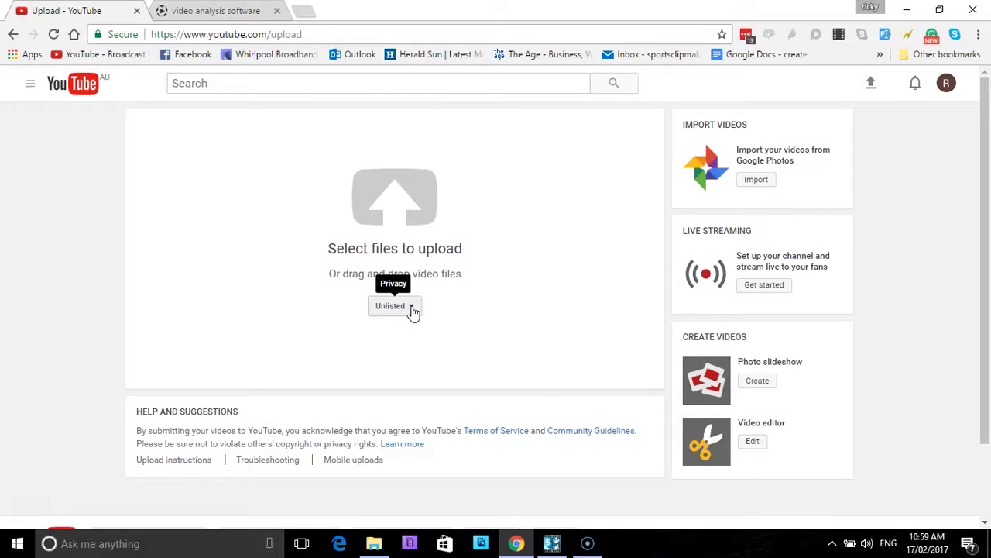
{"action": "left_click", "coordinate": [413, 309]}
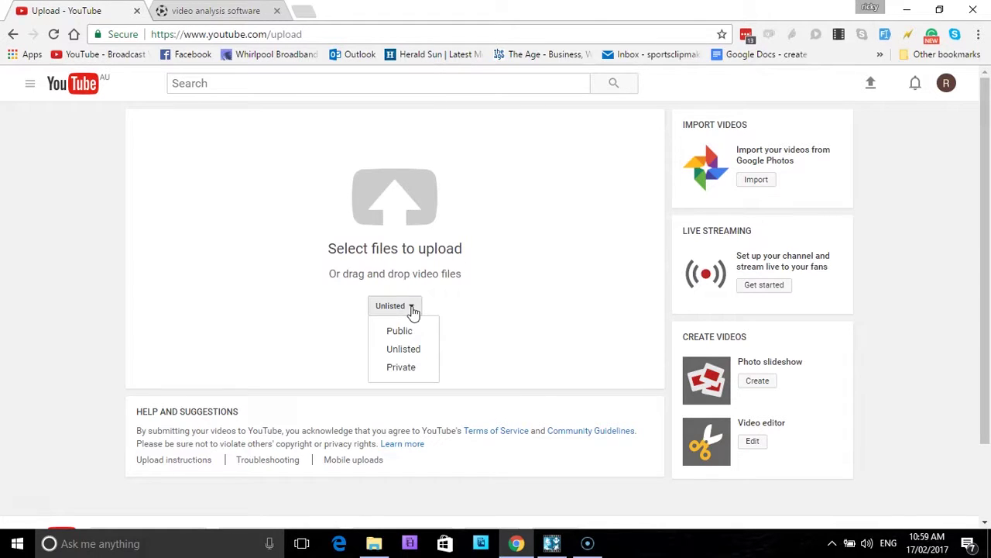
{"action": "left_click", "coordinate": [418, 351]}
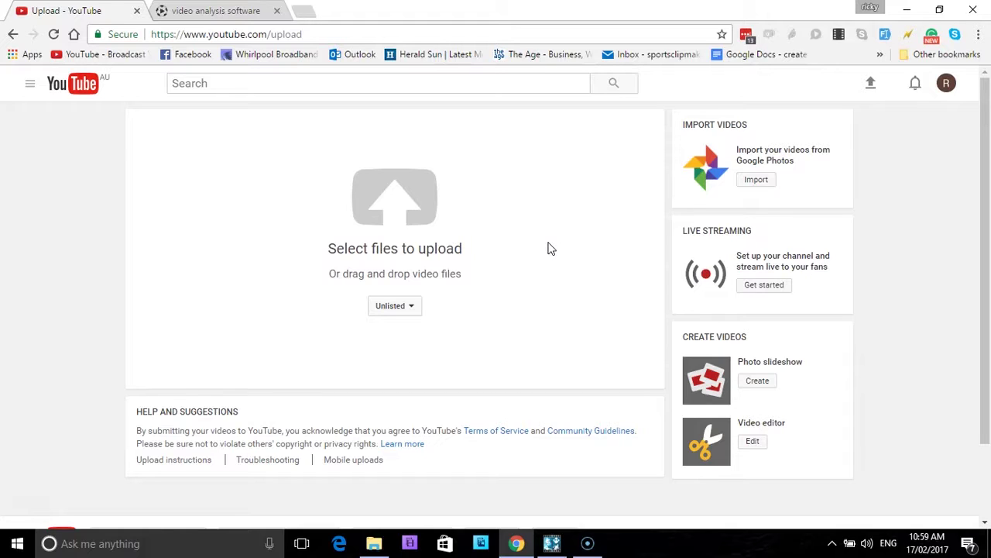
{"action": "left_click", "coordinate": [548, 247]}
{"action": "left_click", "coordinate": [395, 306]}
{"action": "left_click", "coordinate": [407, 349]}
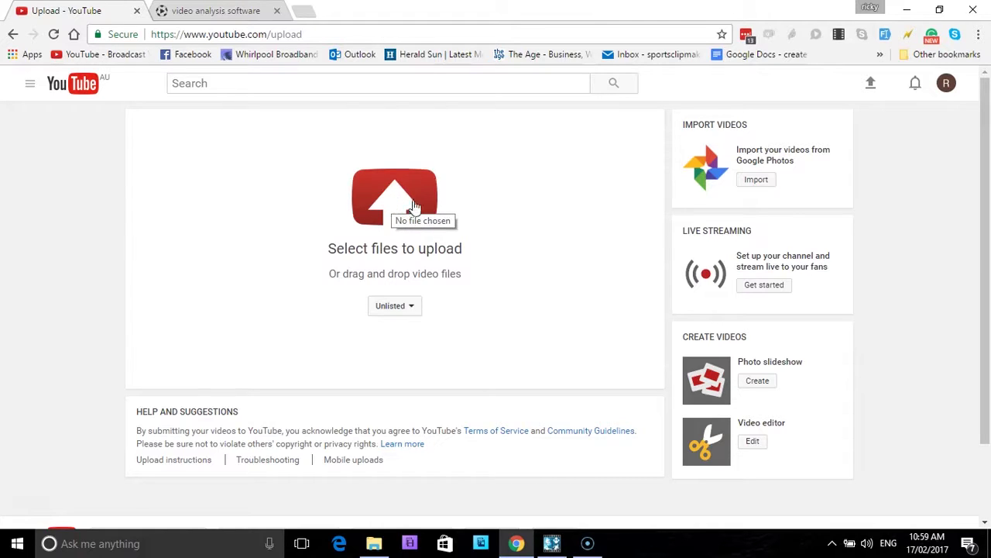
Upload the Match Review video from the Videos > Tigers R17 16.17 > Processed folder
{"action": "left_click", "coordinate": [403, 198]}
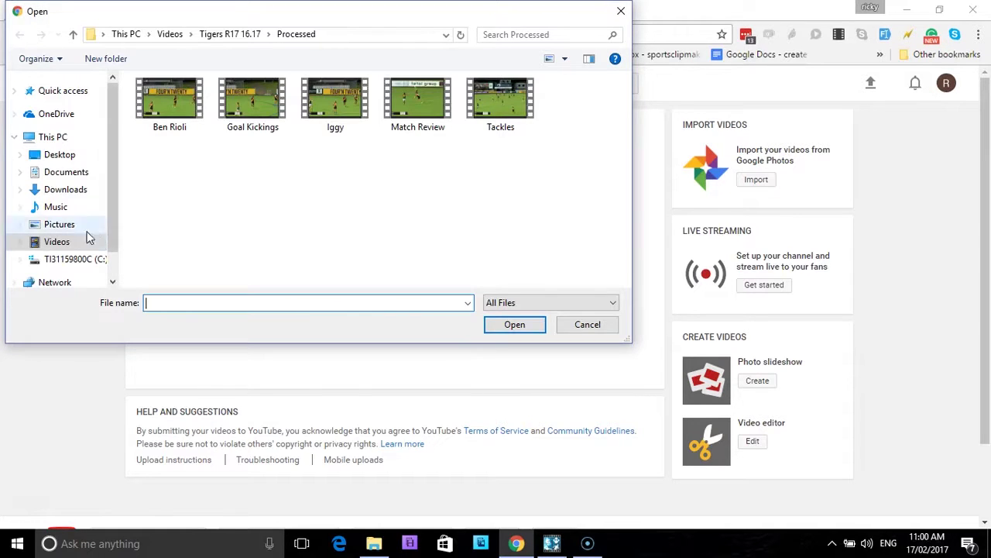
{"action": "left_click", "coordinate": [62, 243]}
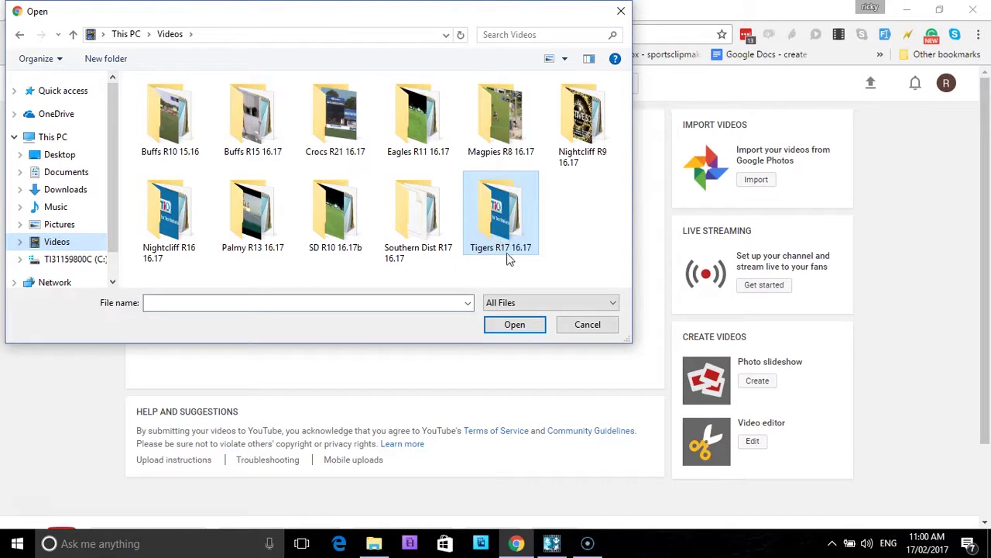
{"action": "double_click", "coordinate": [505, 209]}
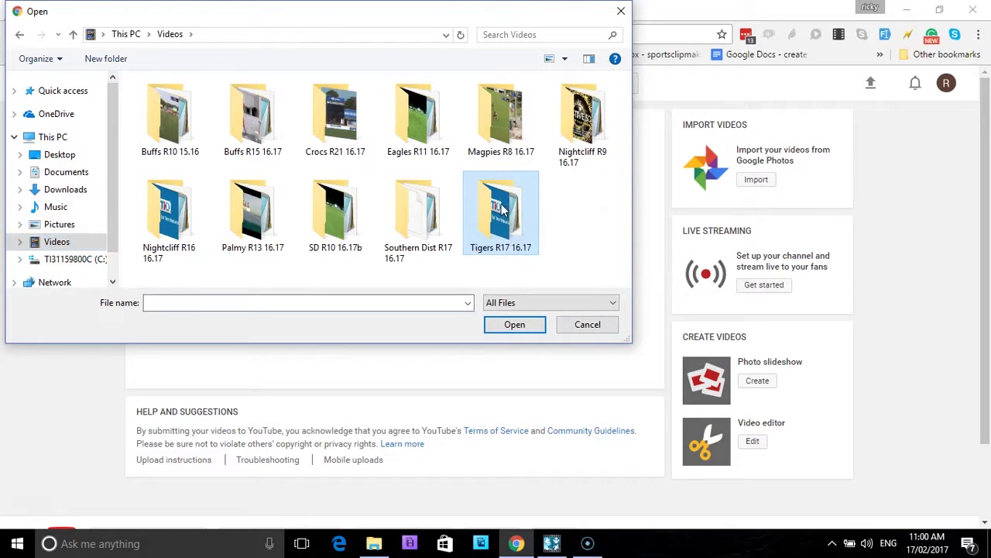
{"action": "double_click", "coordinate": [256, 124]}
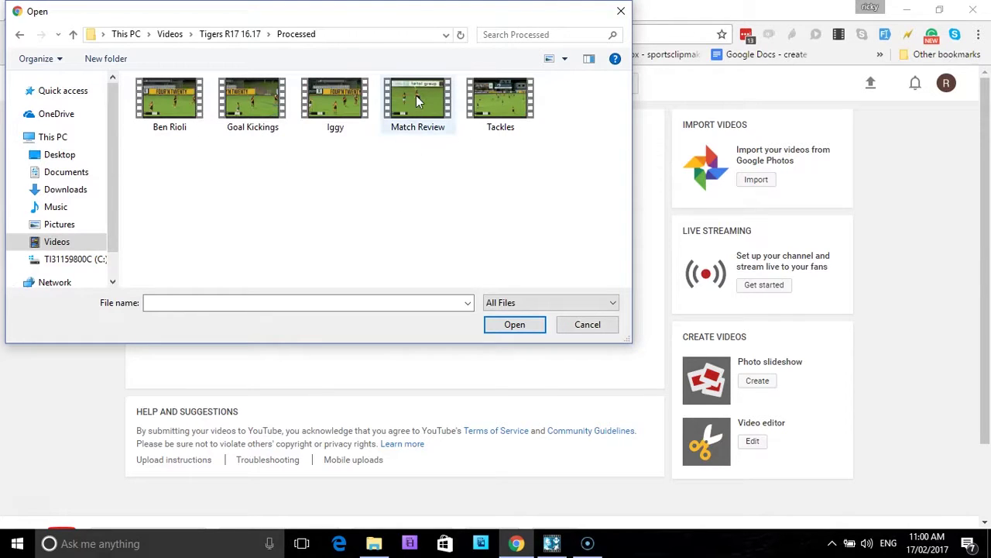
{"action": "left_click", "coordinate": [416, 93]}
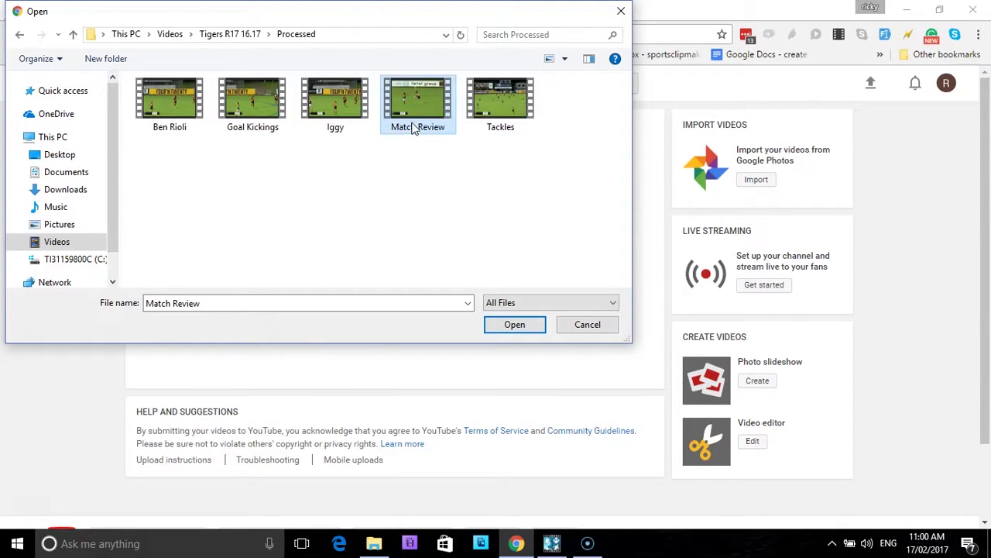
{"action": "left_click", "coordinate": [513, 326]}
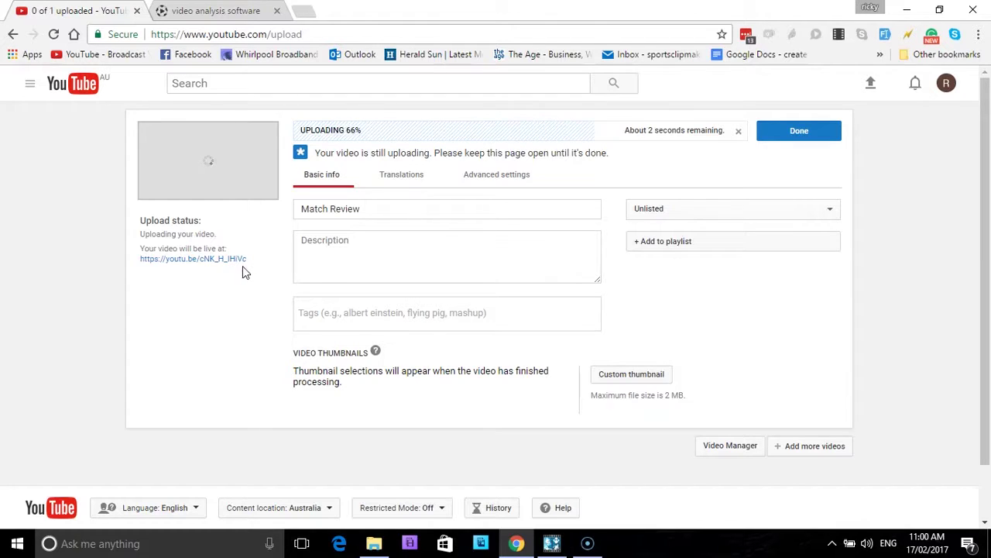
Try to copy the video's link from the upload status and paste it into a new tab's address bar, and return to the upload page
{"action": "right_click", "coordinate": [176, 262]}
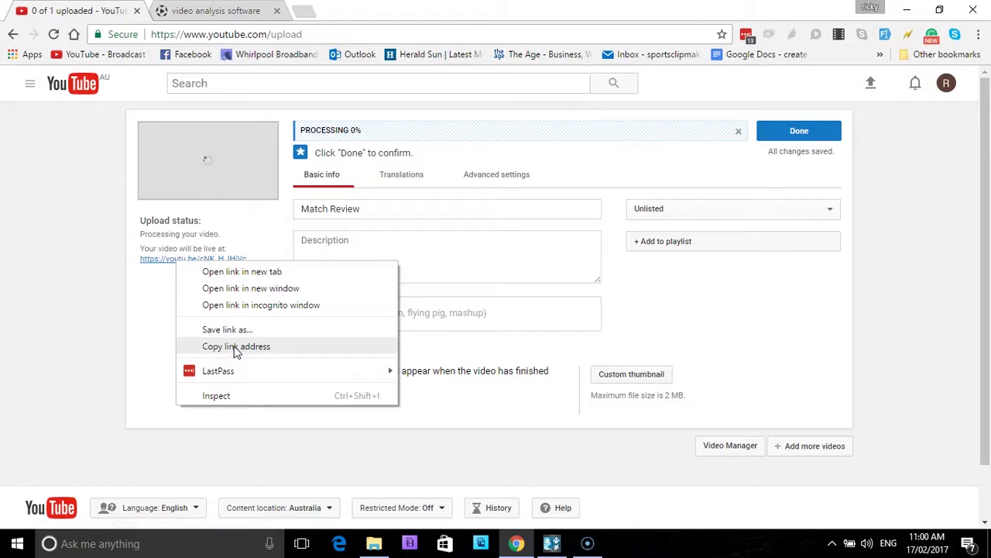
{"action": "left_click", "coordinate": [133, 330]}
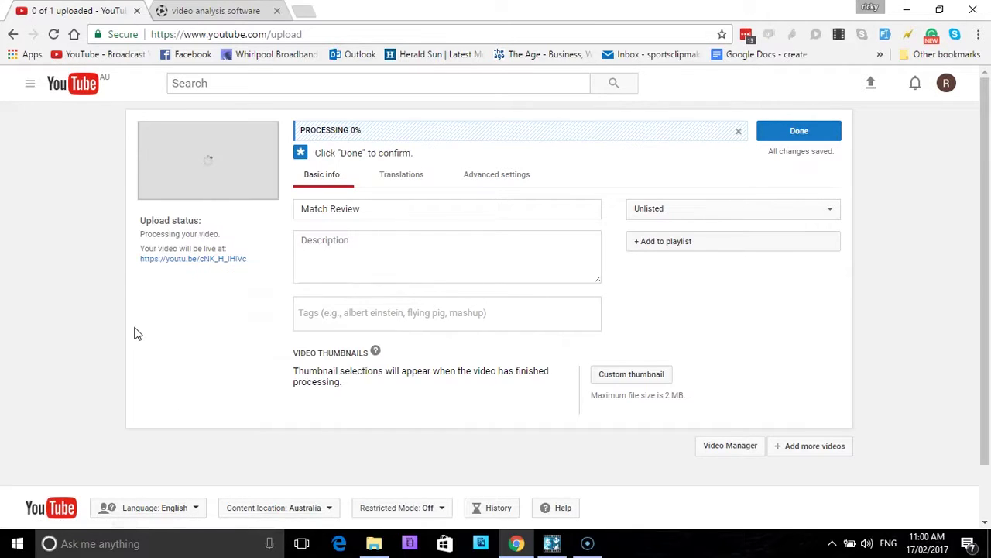
{"action": "left_click", "coordinate": [302, 10]}
{"action": "right_click", "coordinate": [285, 36]}
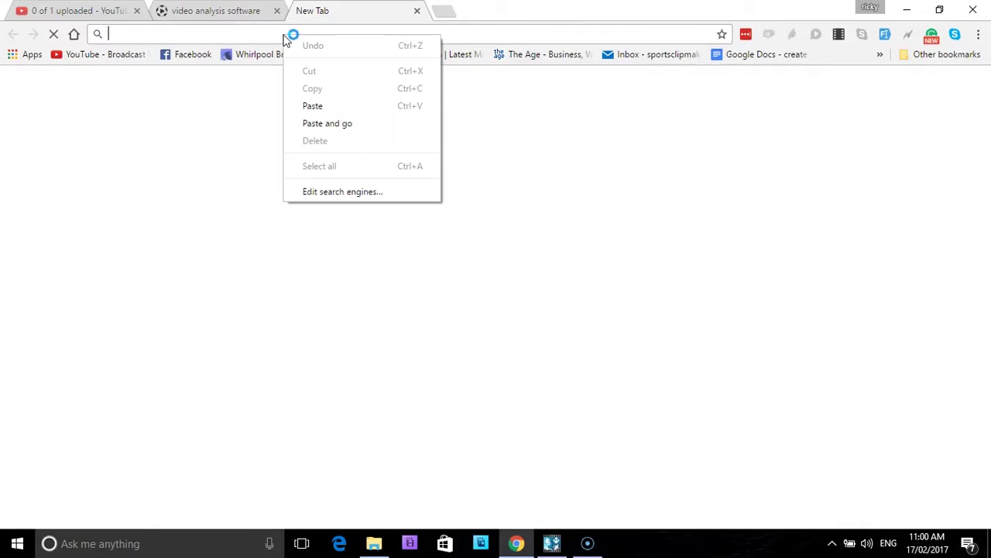
{"action": "left_click", "coordinate": [319, 106]}
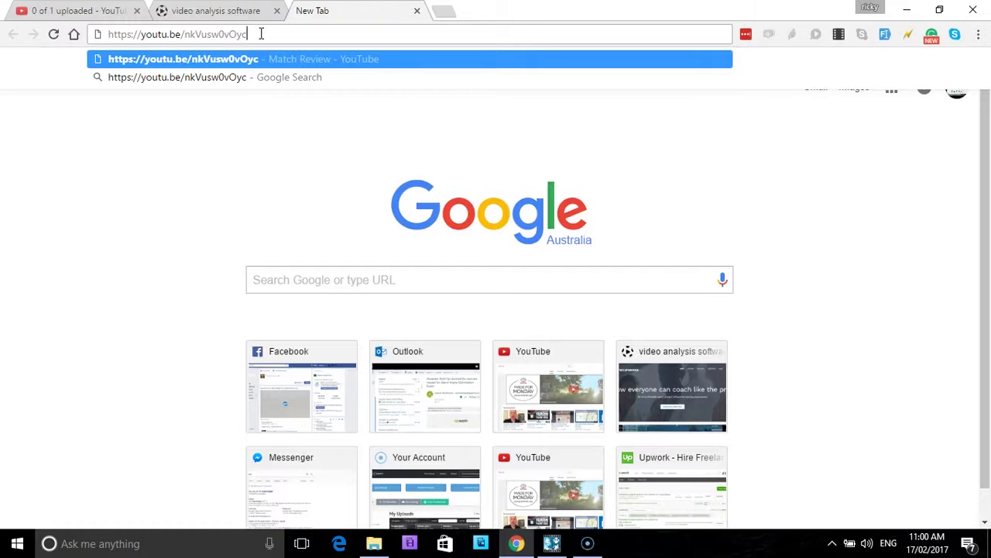
{"action": "left_click", "coordinate": [92, 13]}
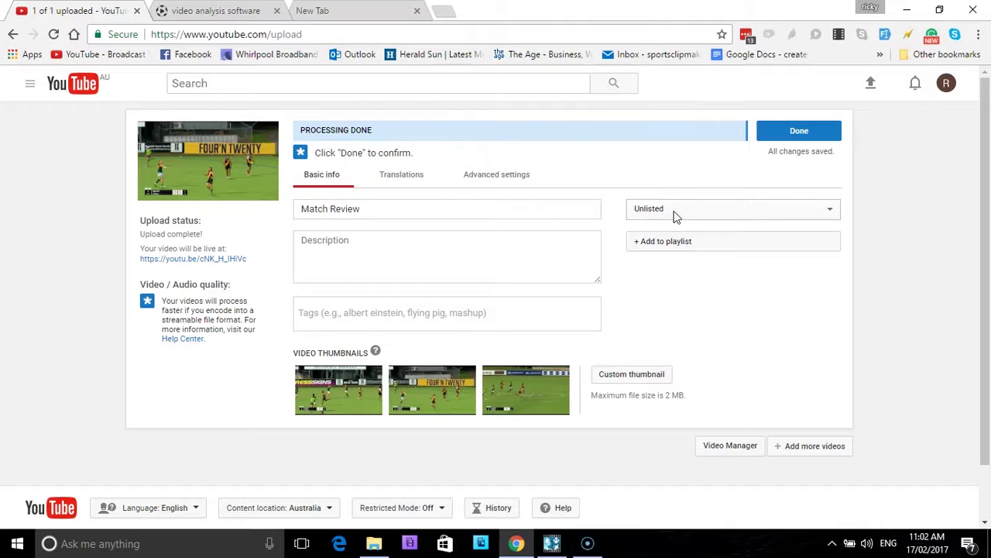
Confirm the finished Match Review upload and copy its share link
{"action": "left_click", "coordinate": [803, 132]}
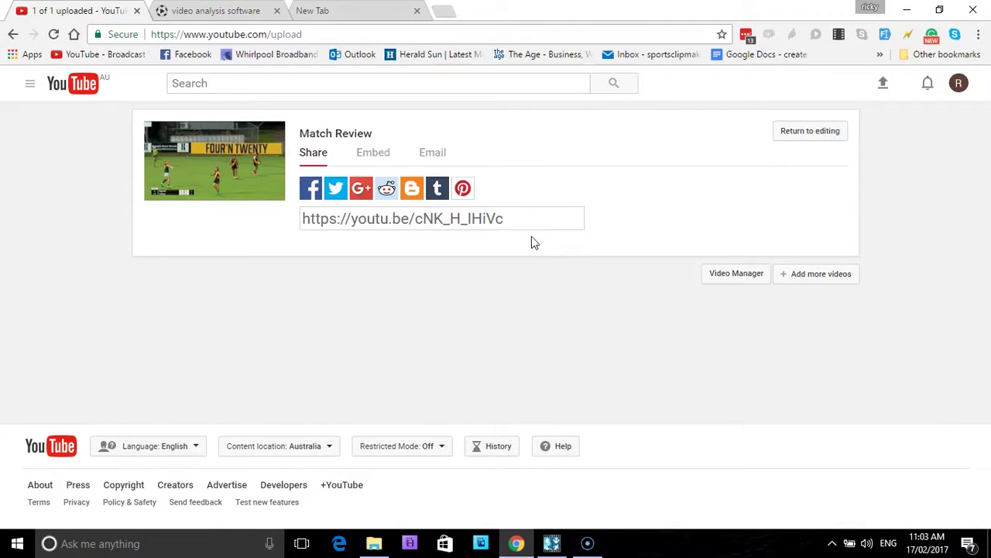
{"action": "left_click", "coordinate": [518, 220]}
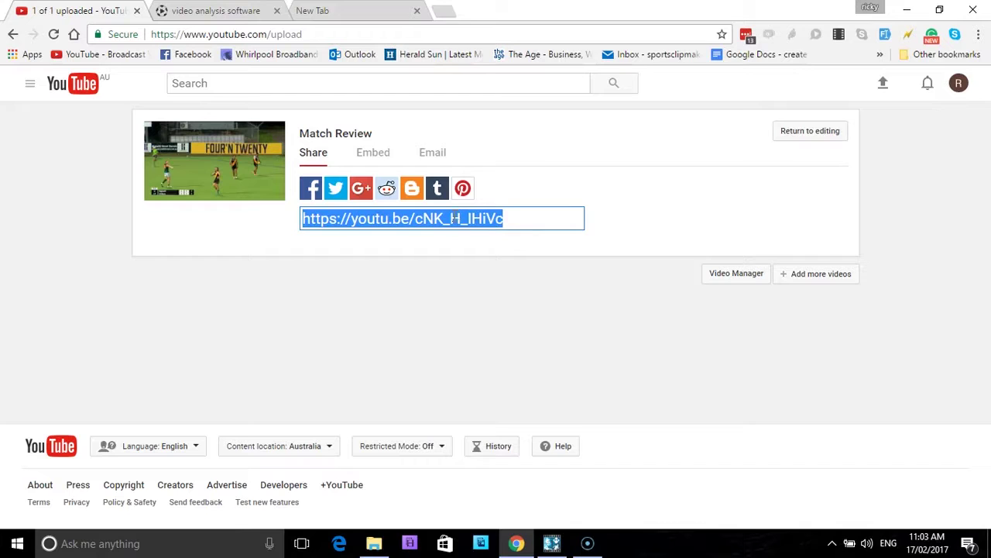
{"action": "right_click", "coordinate": [454, 220]}
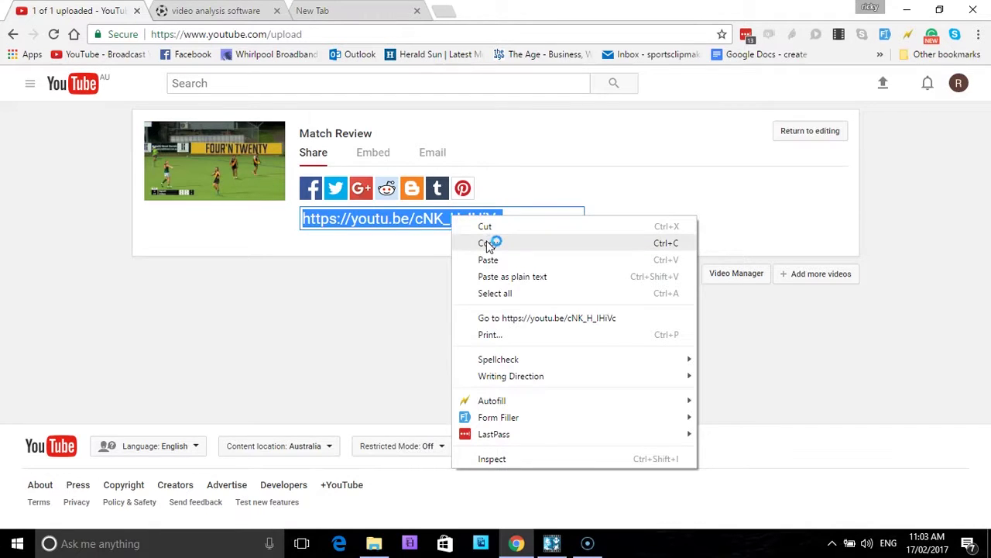
{"action": "left_click", "coordinate": [488, 244]}
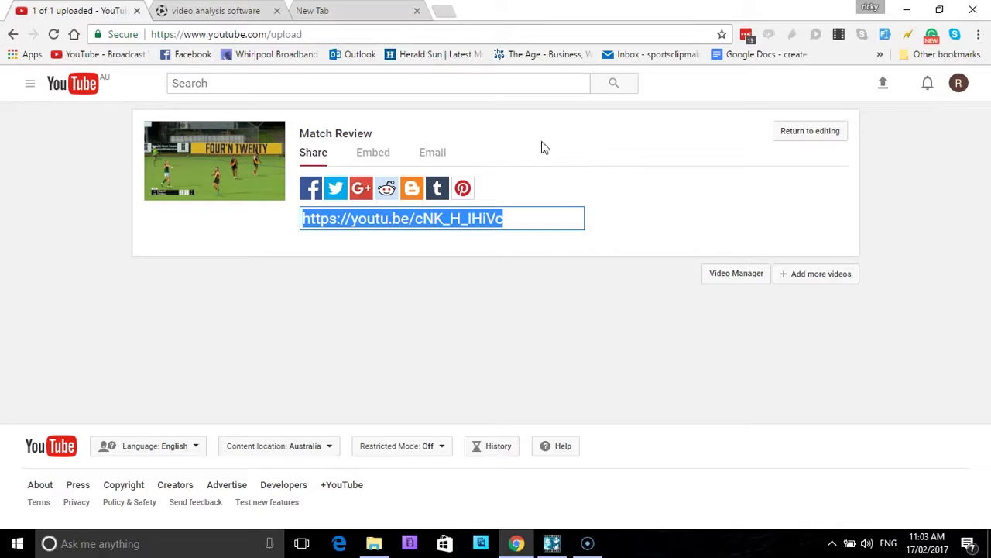
Open the copied Match Review link in a new browser tab
{"action": "left_click", "coordinate": [443, 11]}
{"action": "right_click", "coordinate": [378, 34]}
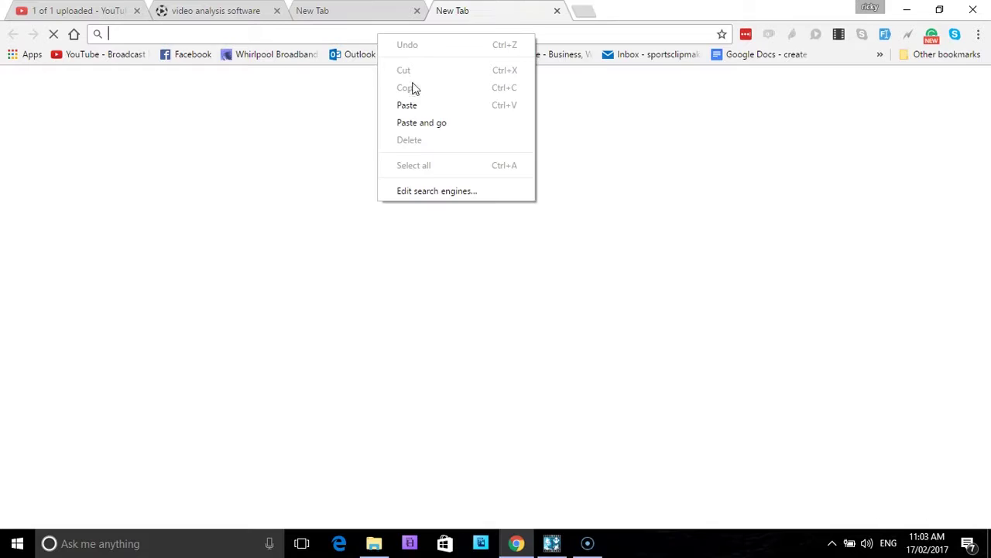
{"action": "left_click", "coordinate": [417, 106]}
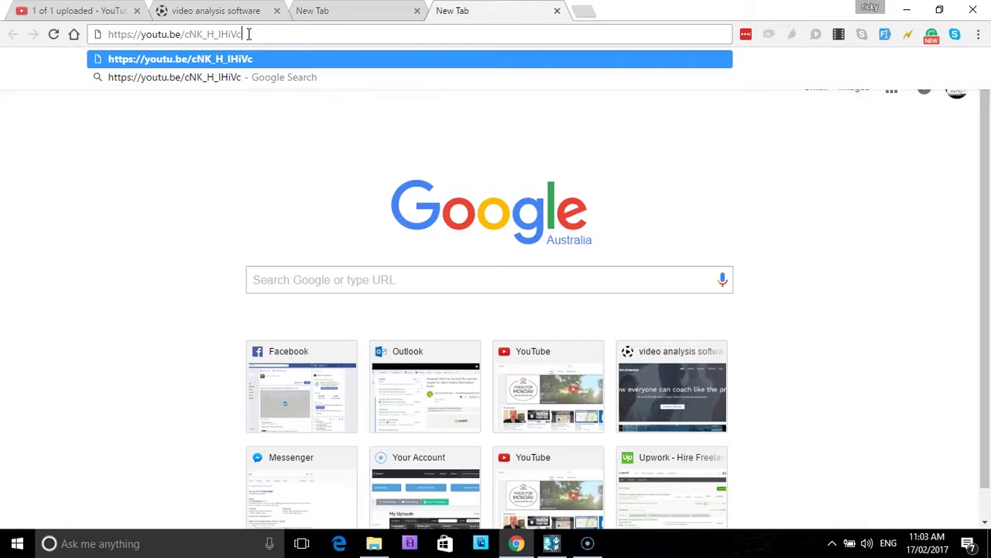
{"action": "key", "text": "Return"}
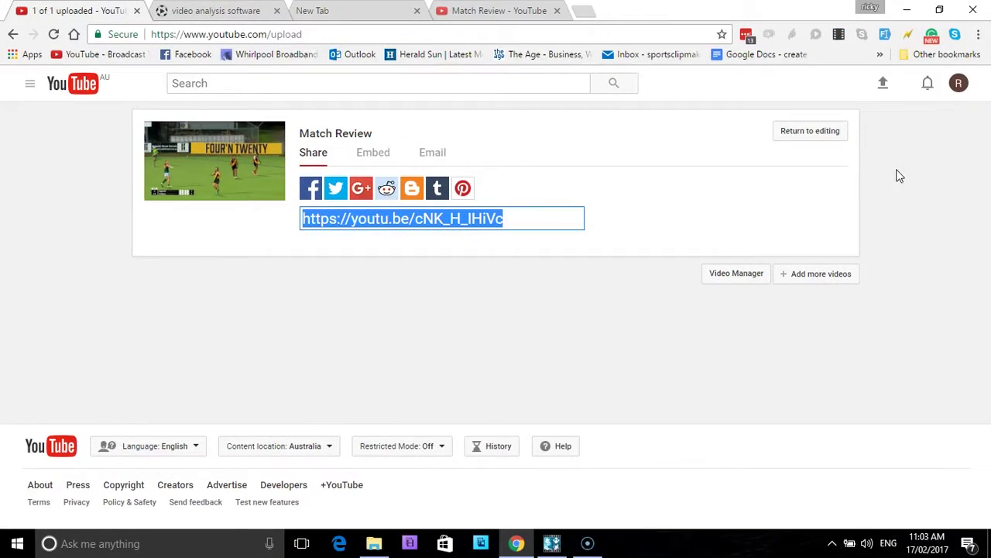
Go from the upload page to the account's Creator Studio dashboard and show the account options again
{"action": "left_click", "coordinate": [961, 83]}
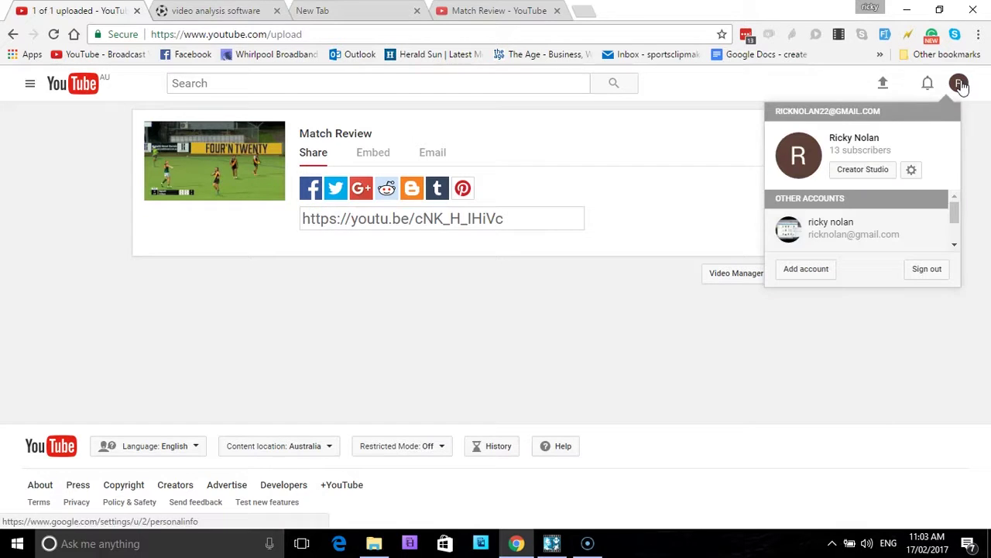
{"action": "left_click", "coordinate": [859, 169]}
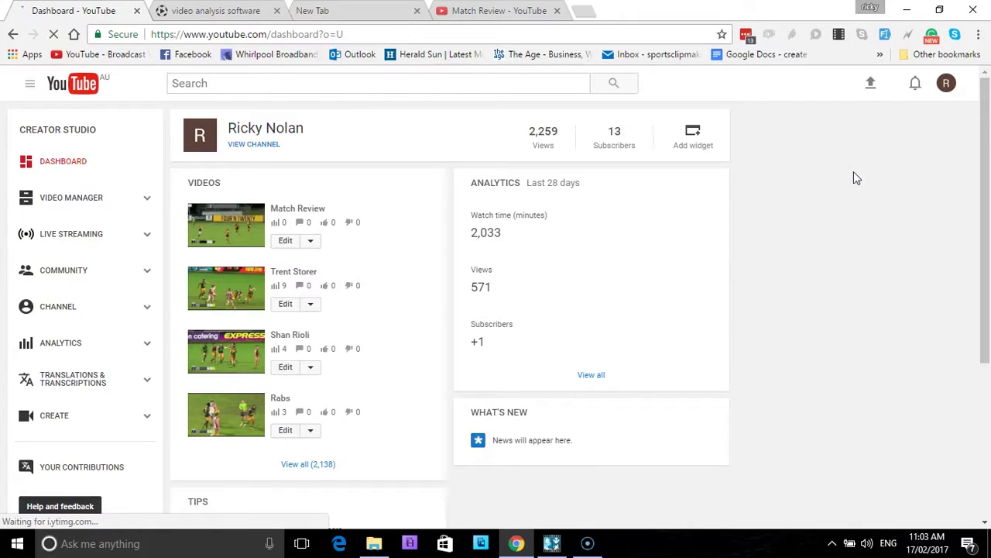
{"action": "left_click", "coordinate": [945, 83]}
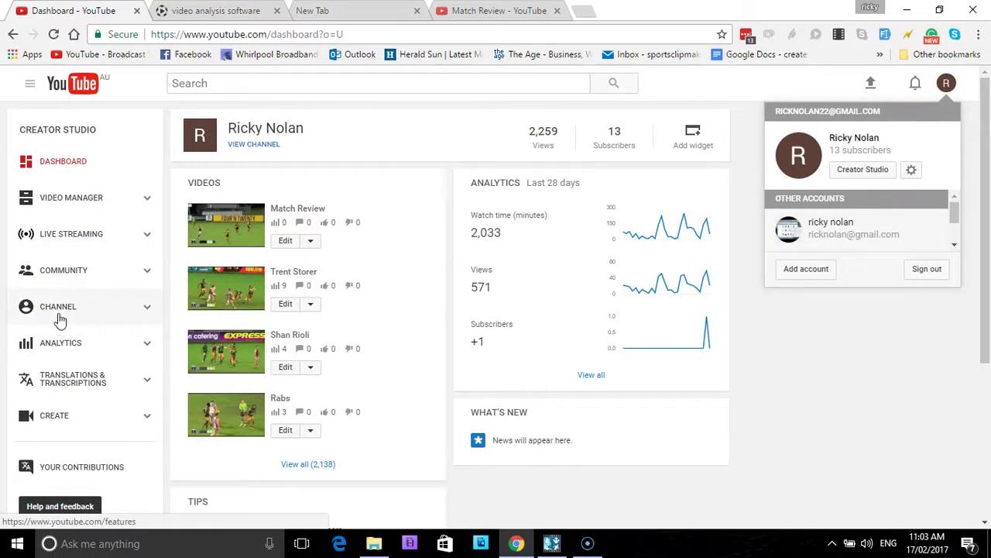
Set the channel's default upload privacy to Unlisted in the upload defaults and save the change
{"action": "left_click", "coordinate": [62, 310]}
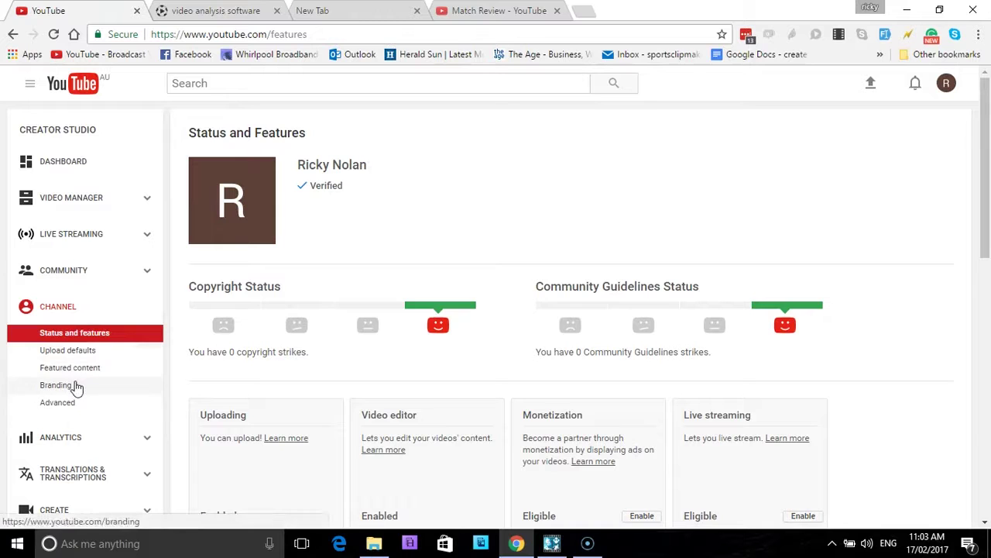
{"action": "left_click", "coordinate": [68, 353]}
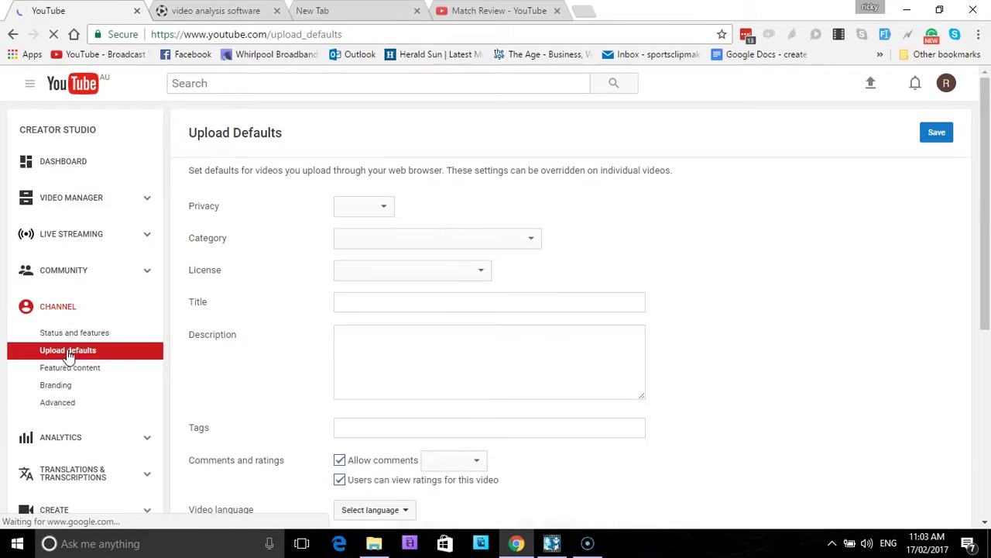
{"action": "left_click", "coordinate": [381, 210]}
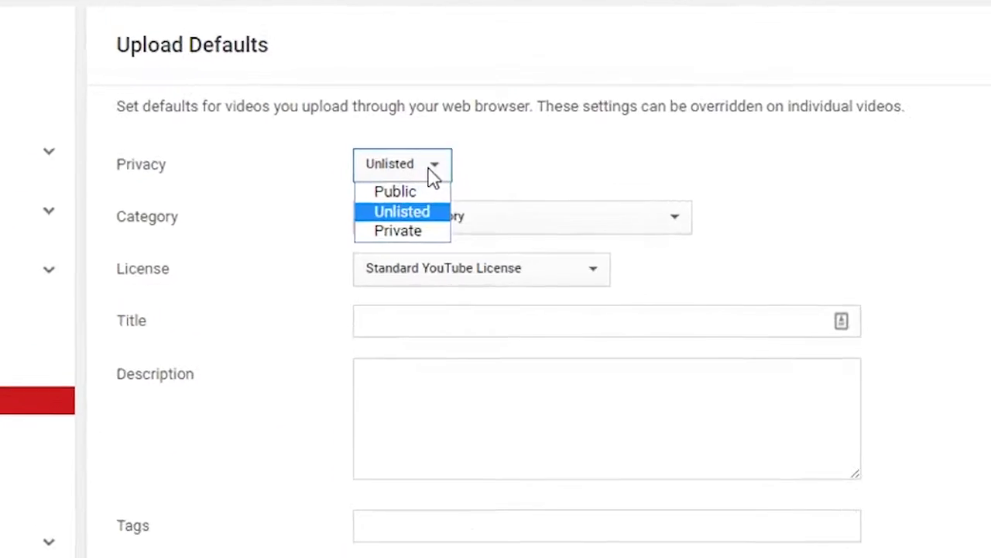
{"action": "left_click", "coordinate": [402, 211]}
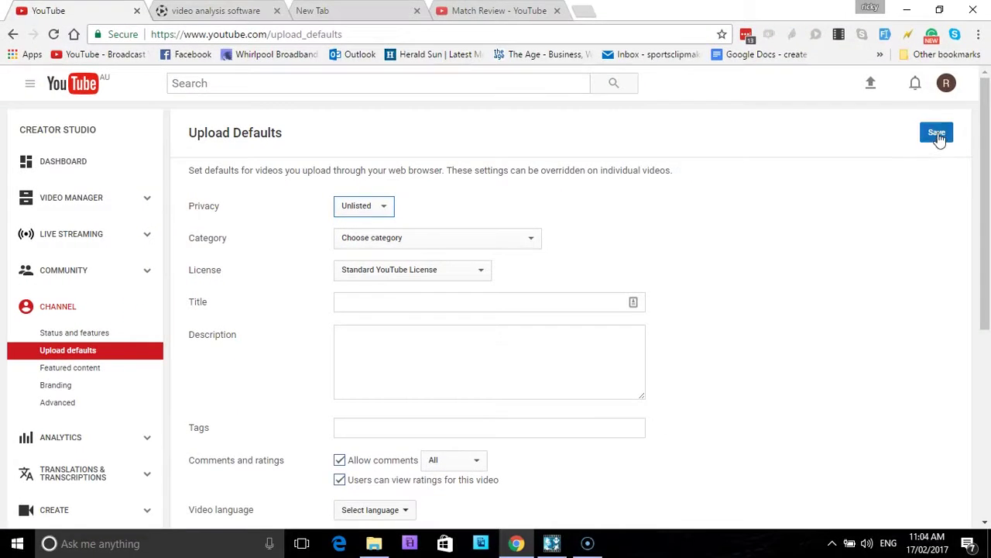
{"action": "left_click", "coordinate": [937, 134]}
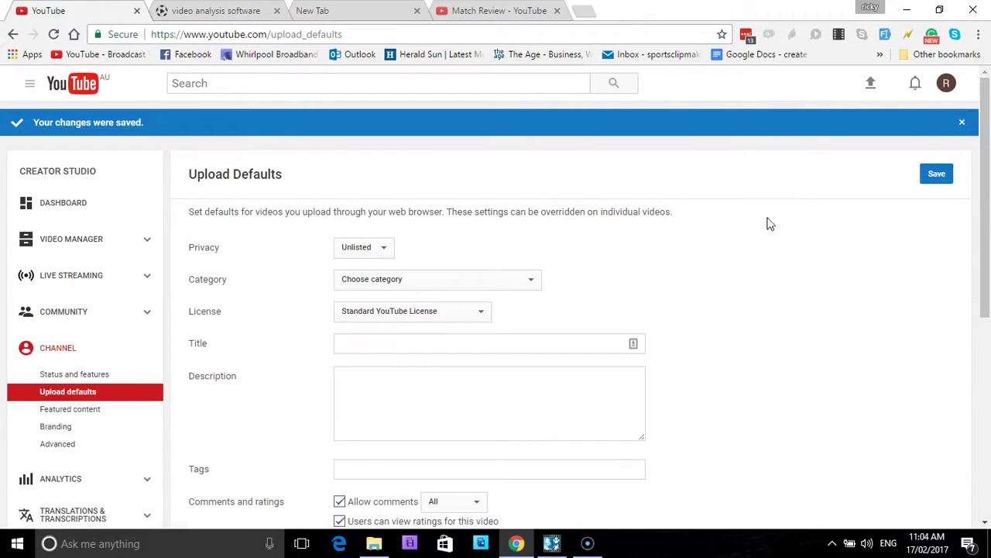
Start a new video upload and choose Unlisted as its privacy setting
{"action": "left_click", "coordinate": [871, 84]}
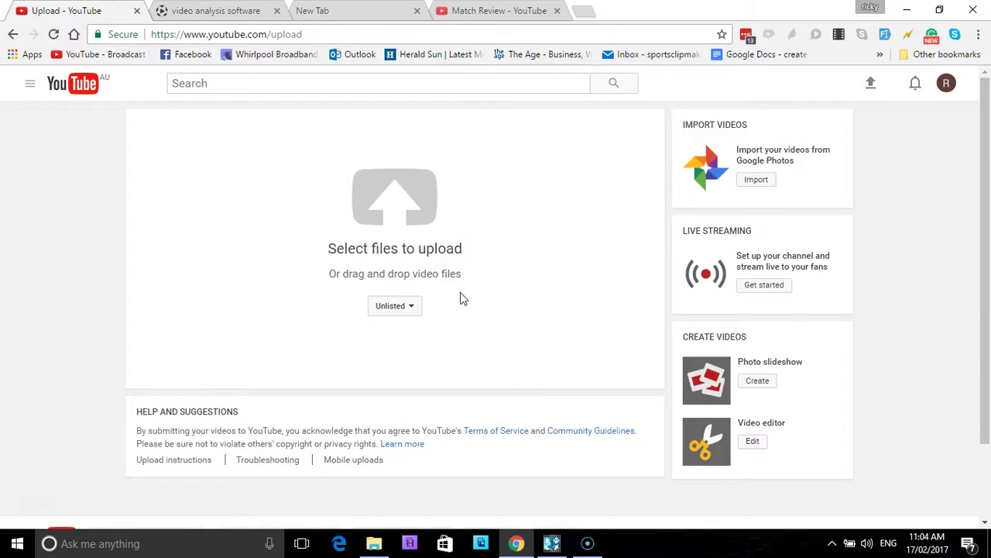
{"action": "left_click", "coordinate": [402, 309]}
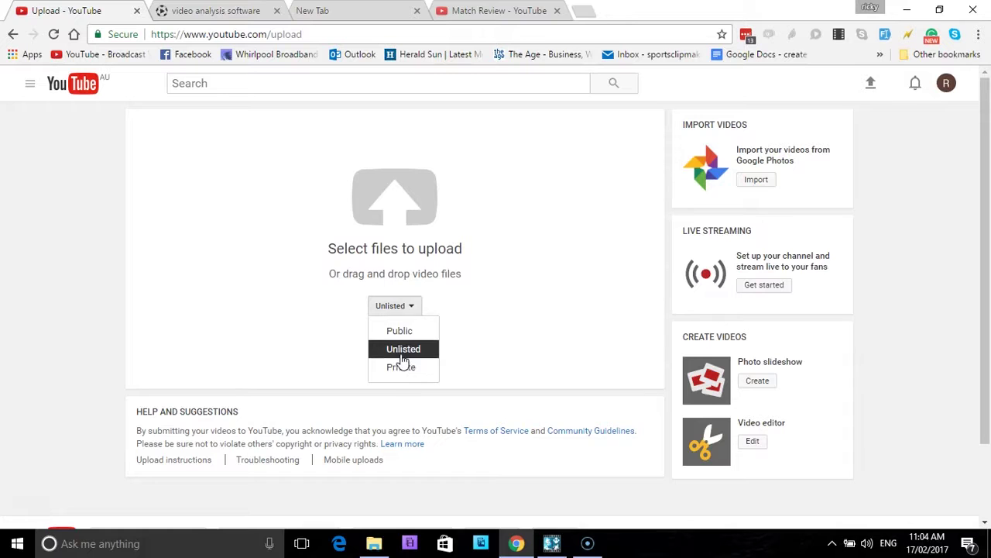
{"action": "left_click", "coordinate": [402, 356]}
Browse for the upload files in the Processed folder of Tigers R17 16.17 under Videos
{"action": "left_click", "coordinate": [394, 199]}
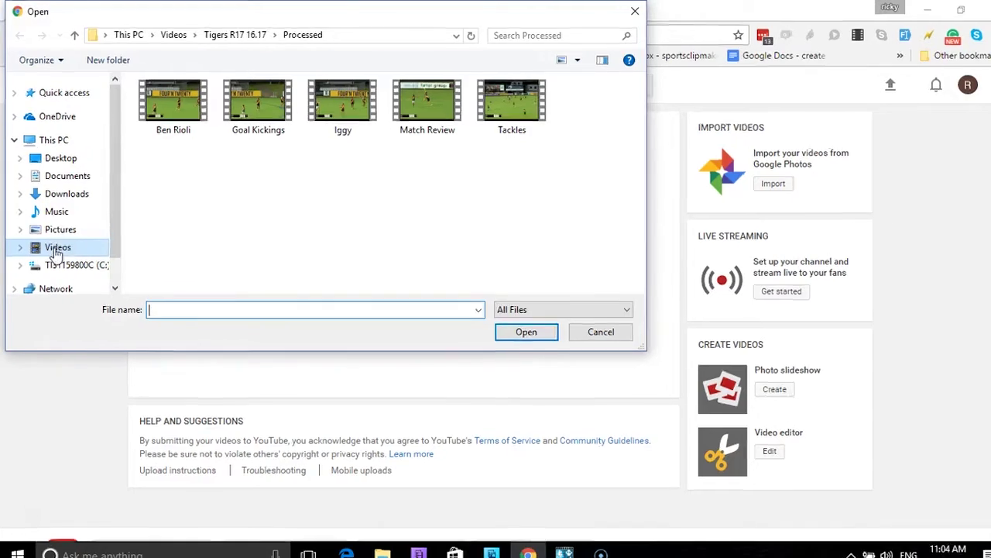
{"action": "left_click", "coordinate": [60, 246]}
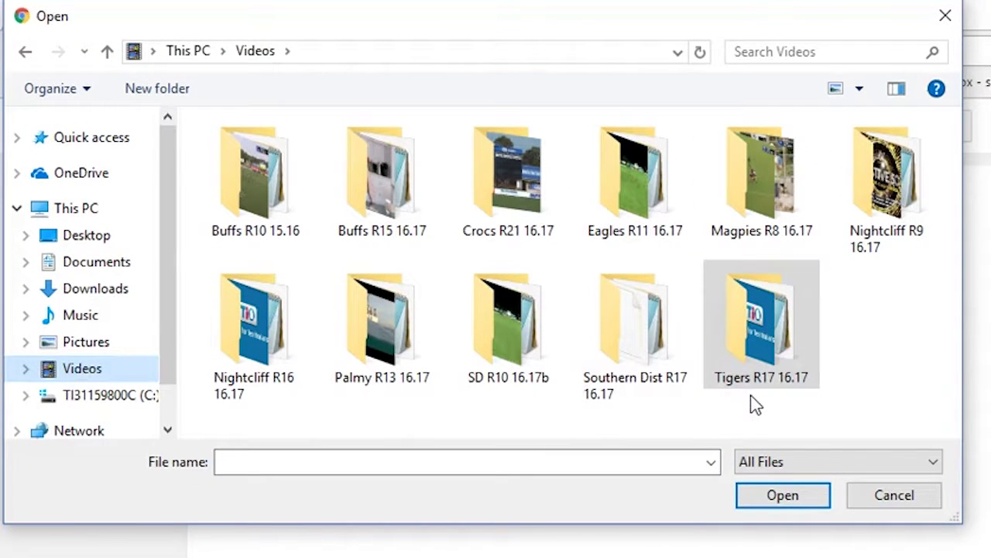
{"action": "double_click", "coordinate": [763, 325]}
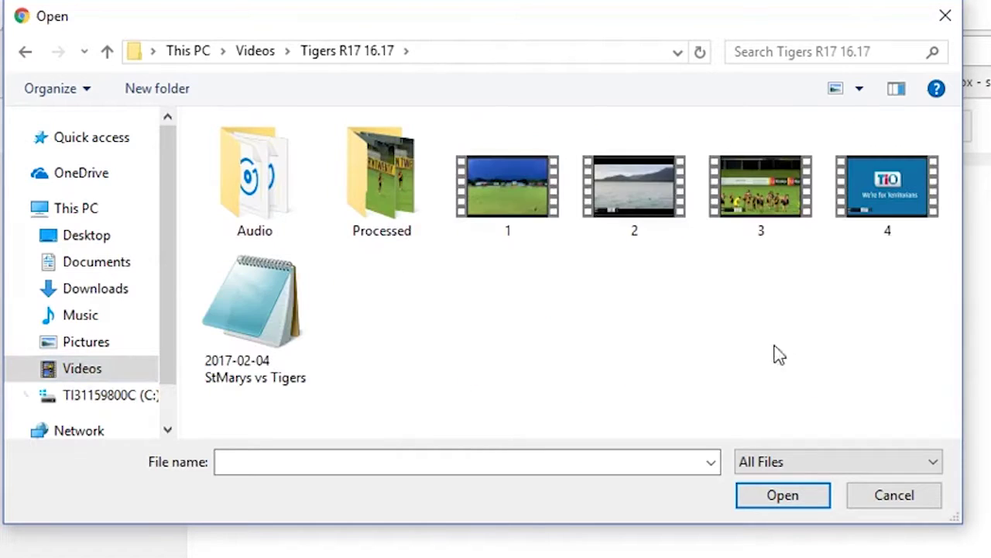
{"action": "double_click", "coordinate": [395, 180]}
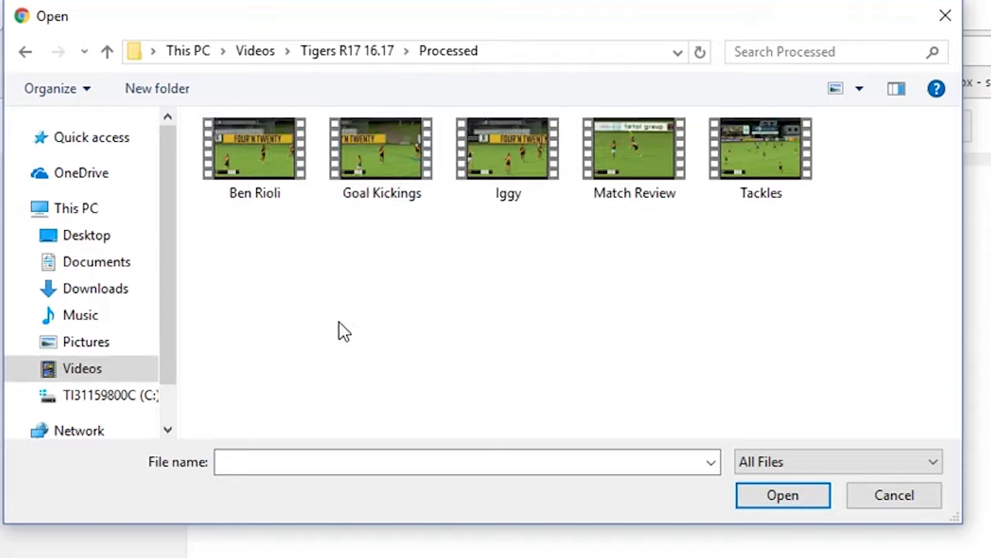
{"action": "left_click", "coordinate": [252, 147]}
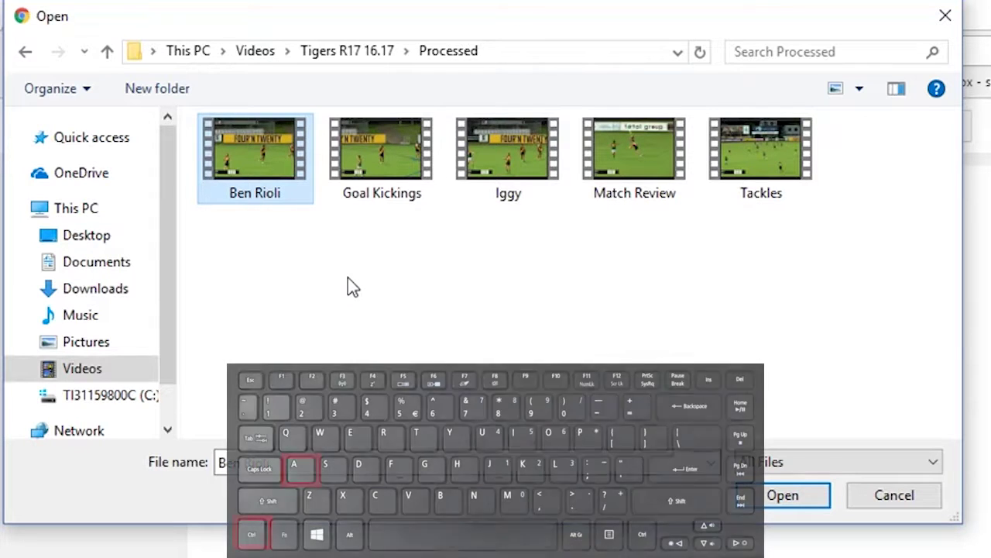
{"action": "key", "text": "ctrl+a"}
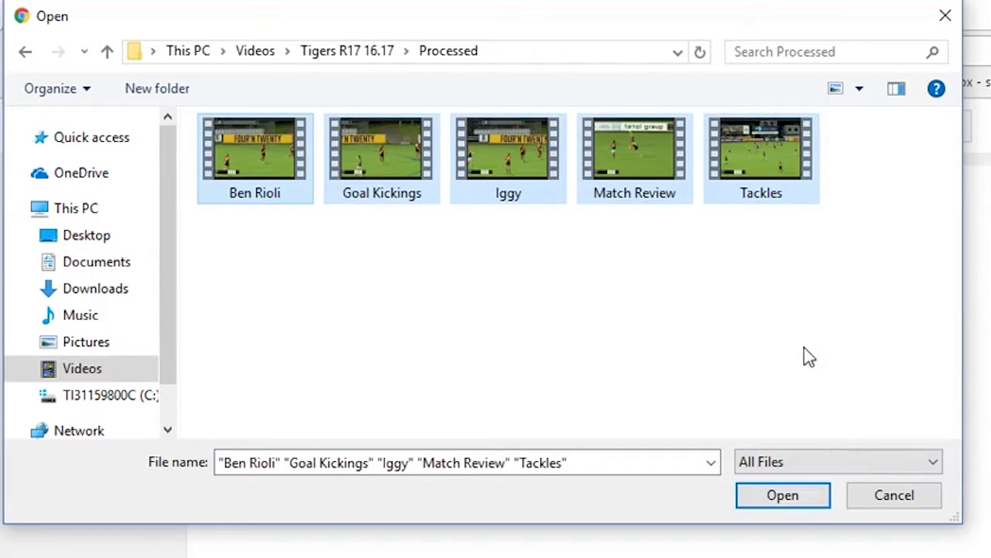
{"action": "left_click", "coordinate": [371, 302]}
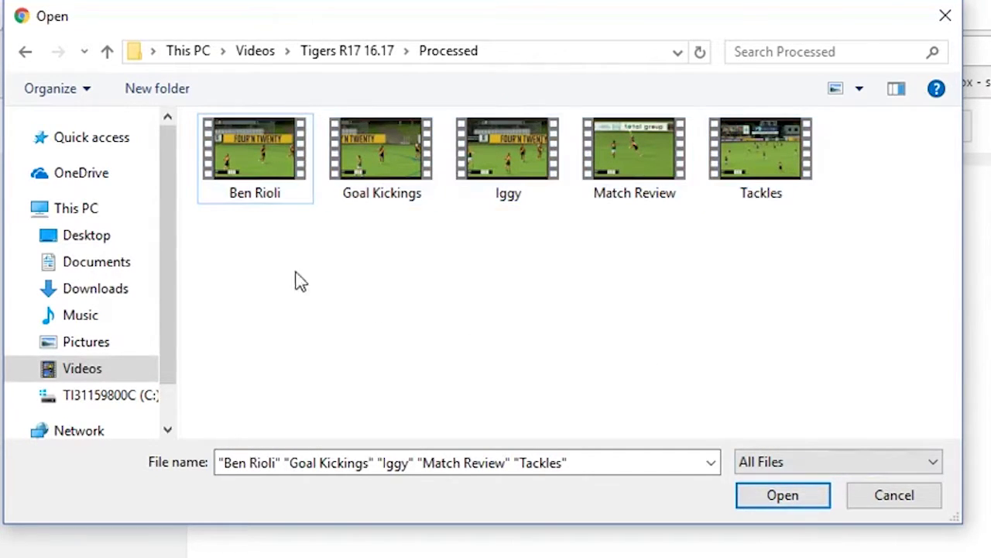
Select all five videos in the Processed folder one by one and upload them together
{"action": "left_click", "coordinate": [256, 141]}
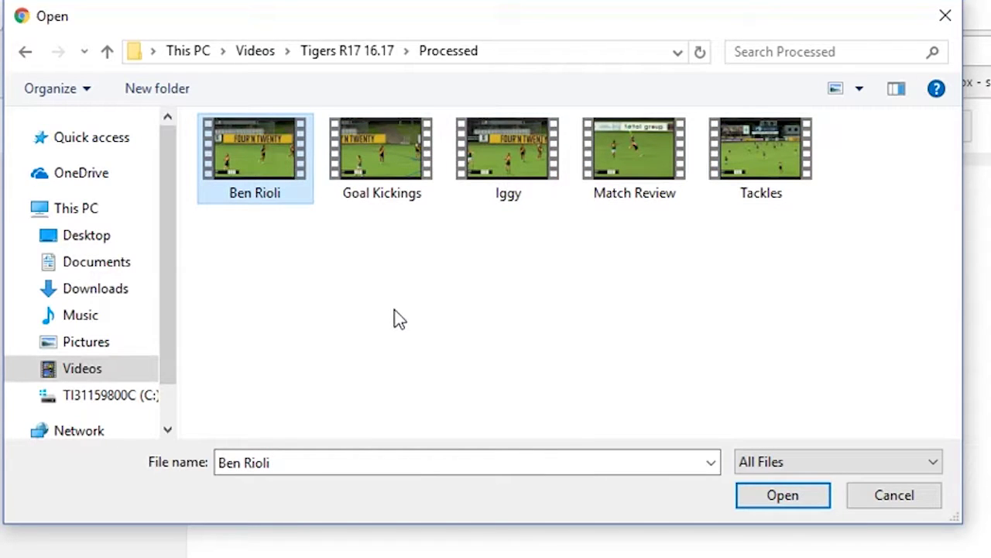
{"action": "left_click", "coordinate": [395, 155], "text": "ctrl"}
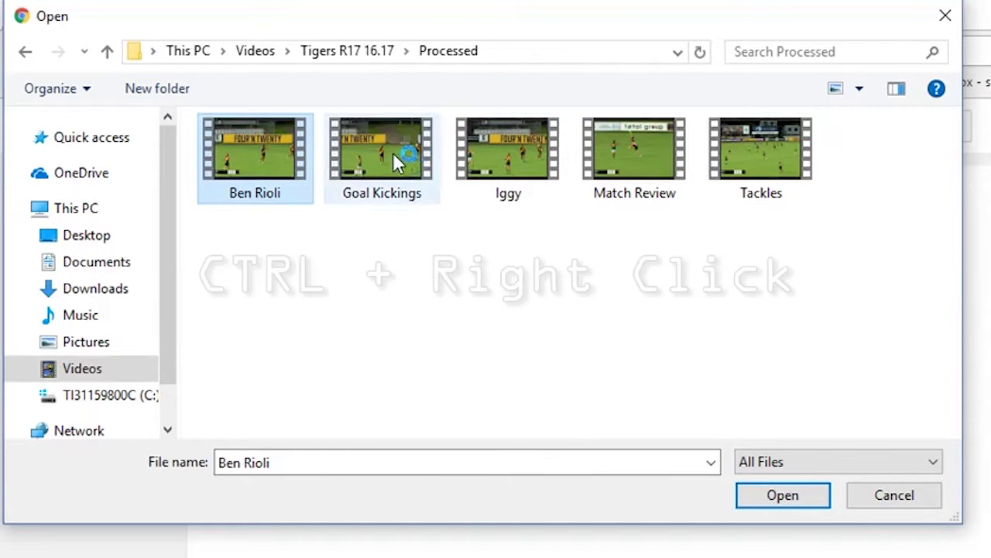
{"action": "left_click", "coordinate": [499, 172], "text": "ctrl"}
{"action": "left_click", "coordinate": [615, 153], "text": "ctrl"}
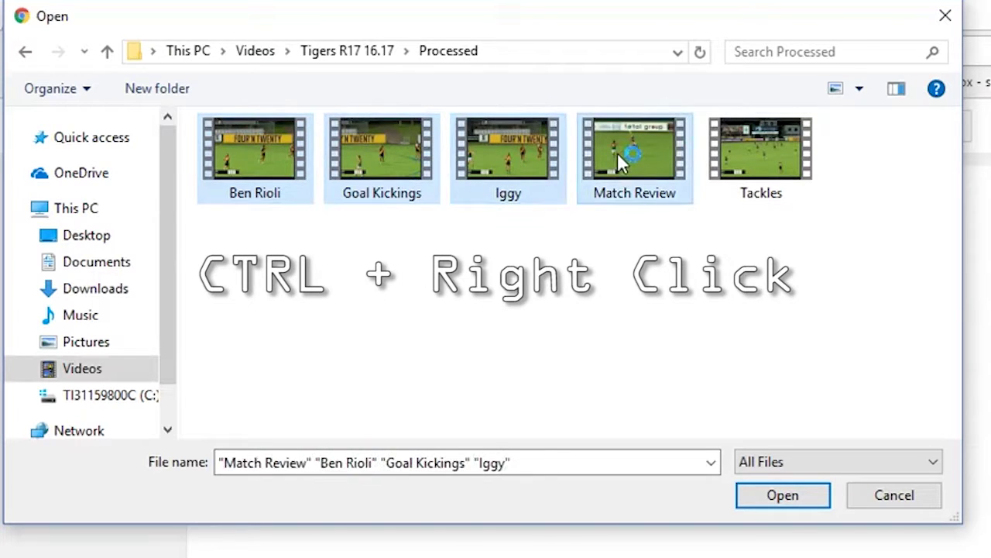
{"action": "left_click", "coordinate": [758, 157], "text": "ctrl"}
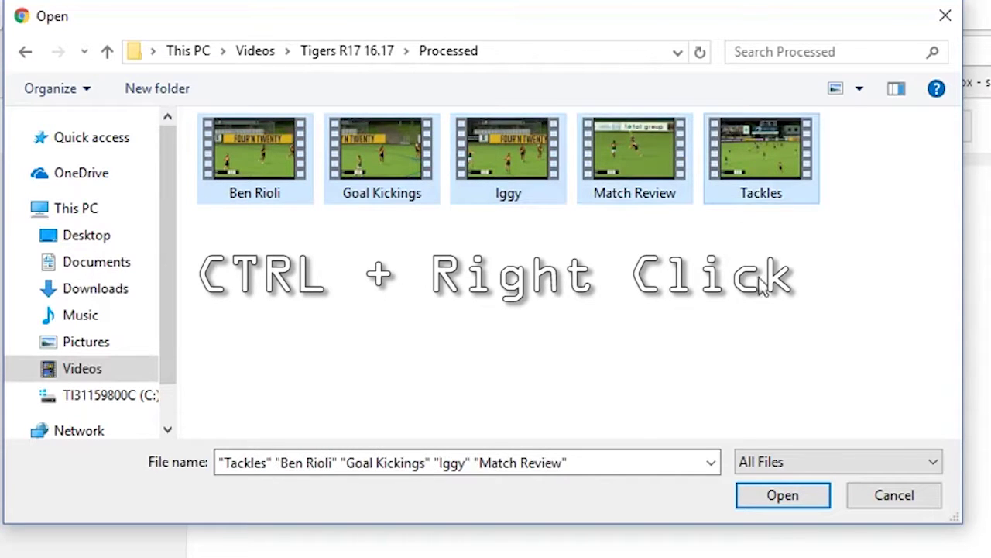
{"action": "left_click", "coordinate": [804, 499]}
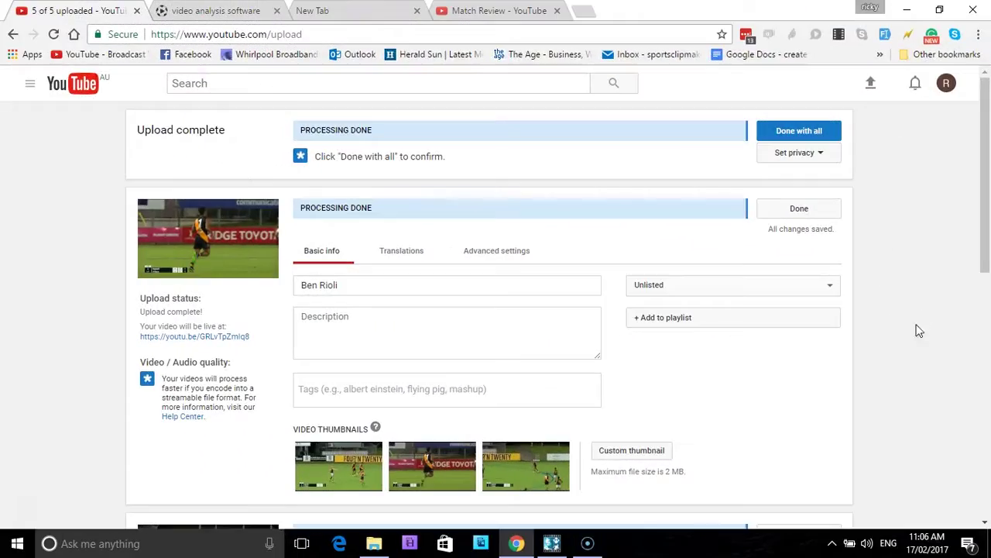
Review the list of processed uploads and confirm all five videos at once
{"action": "scroll", "coordinate": [913, 295], "scroll_direction": "down", "scroll_amount": 6}
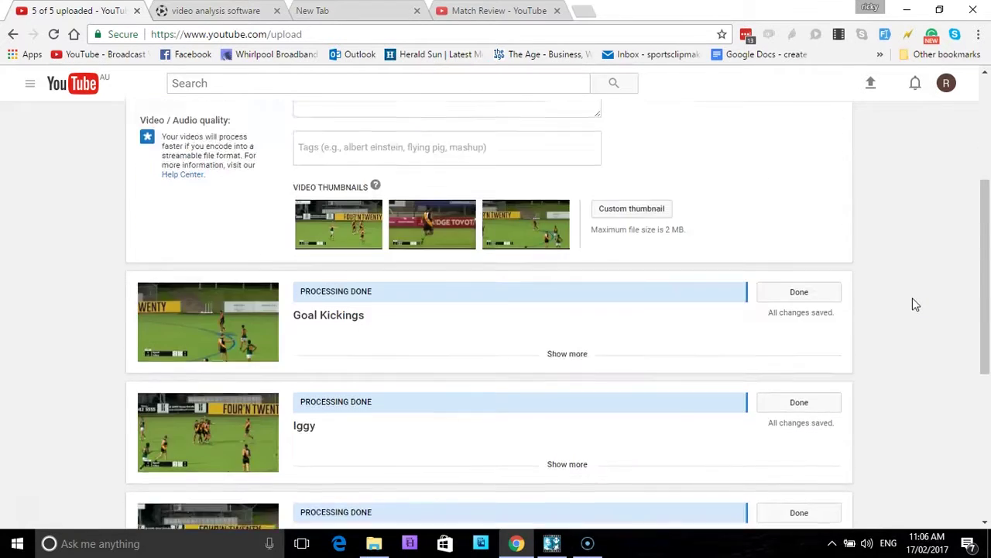
{"action": "scroll", "coordinate": [913, 301], "scroll_direction": "up", "scroll_amount": 10}
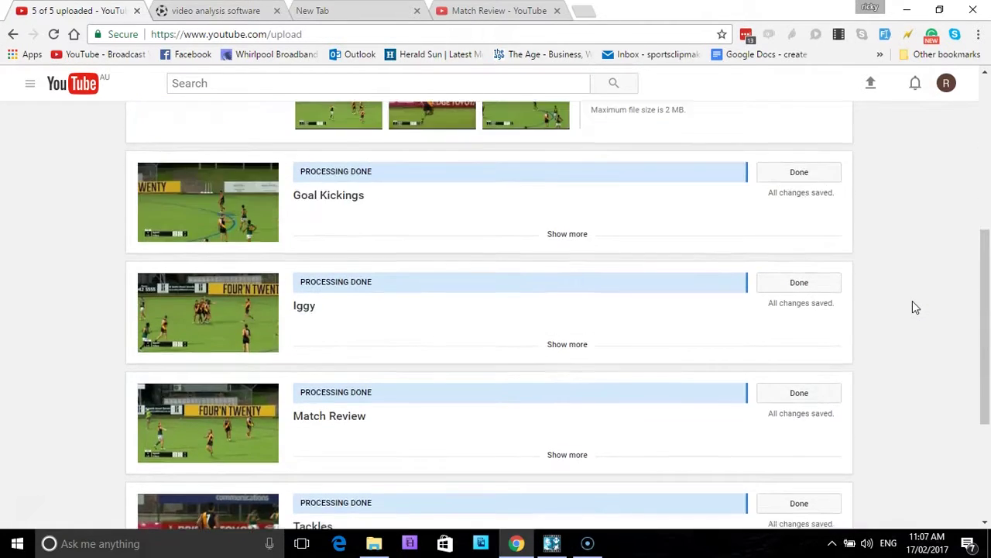
{"action": "scroll", "coordinate": [912, 308], "scroll_direction": "up", "scroll_amount": 2}
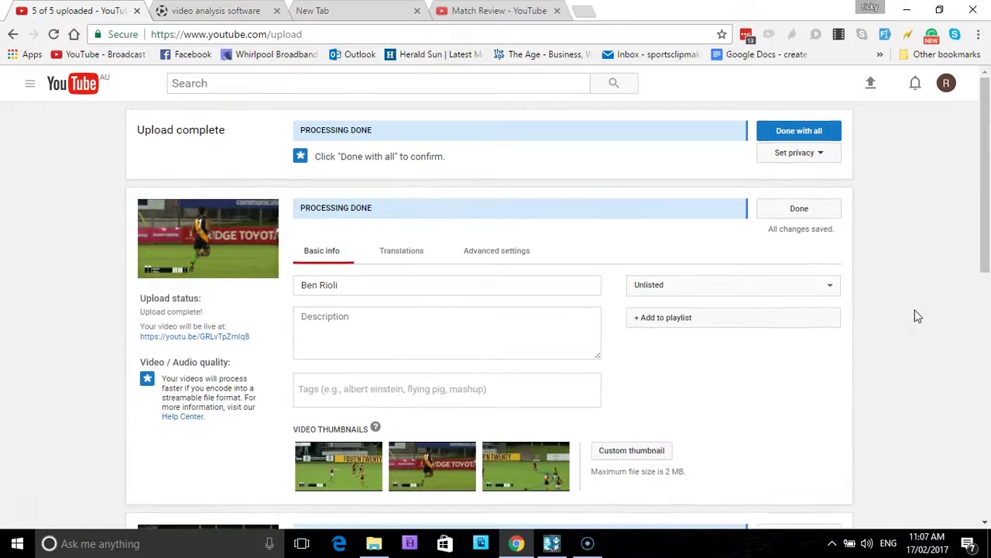
{"action": "left_click", "coordinate": [801, 131]}
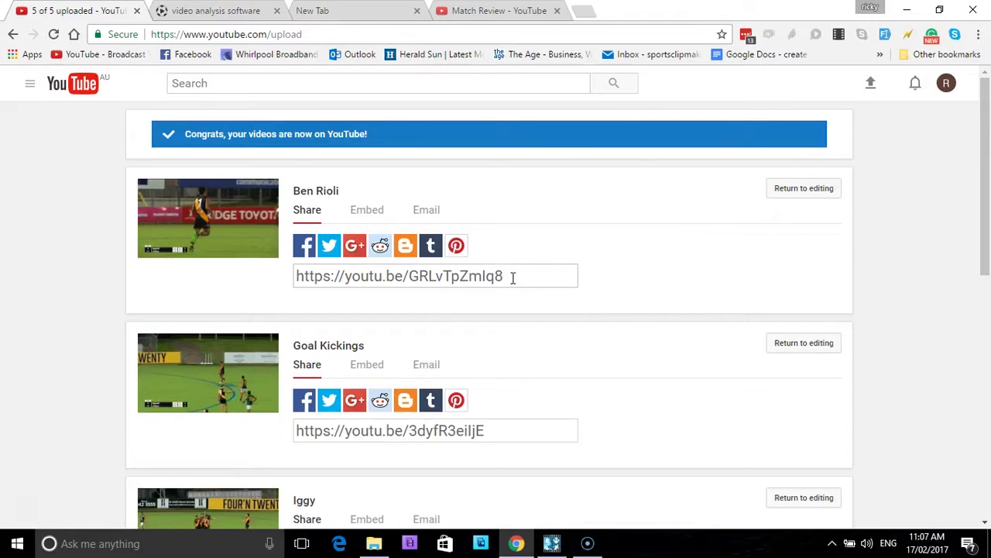
Look through the share links of the published videos and copy the link of the first video
{"action": "scroll", "coordinate": [626, 305], "scroll_direction": "down", "scroll_amount": 1}
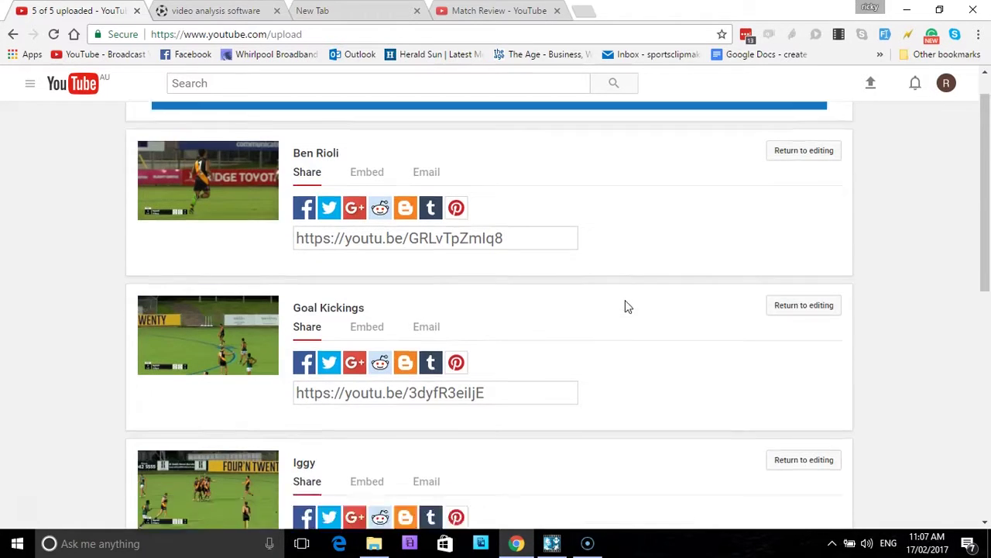
{"action": "scroll", "coordinate": [682, 341], "scroll_direction": "down", "scroll_amount": 4}
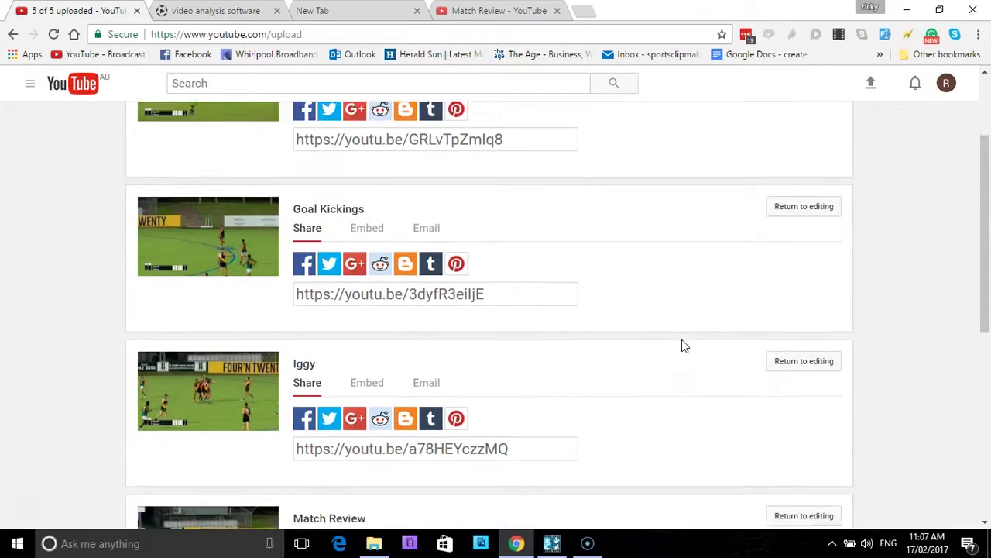
{"action": "scroll", "coordinate": [652, 369], "scroll_direction": "down", "scroll_amount": 2}
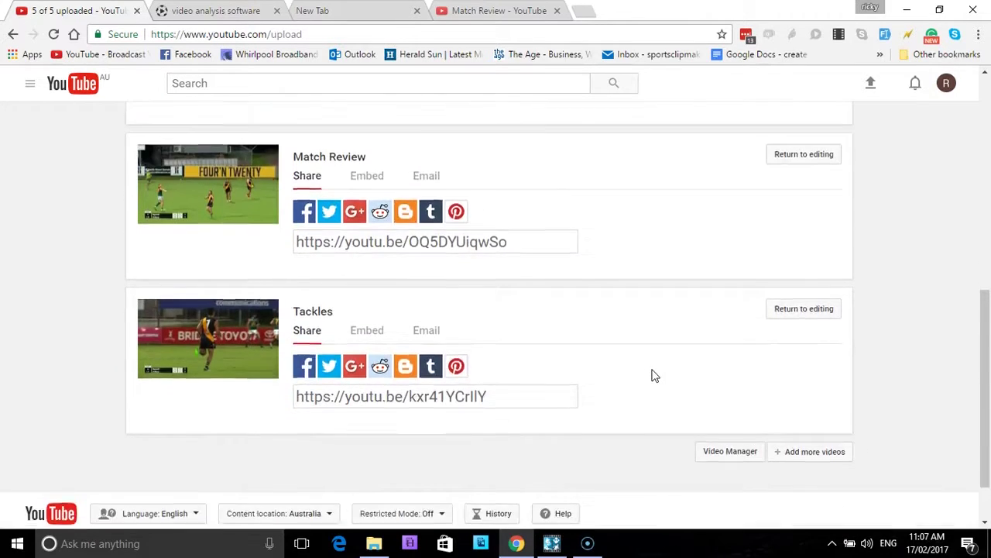
{"action": "scroll", "coordinate": [653, 369], "scroll_direction": "up", "scroll_amount": 6}
{"action": "scroll", "coordinate": [654, 338], "scroll_direction": "up", "scroll_amount": 1}
{"action": "left_click", "coordinate": [513, 277]}
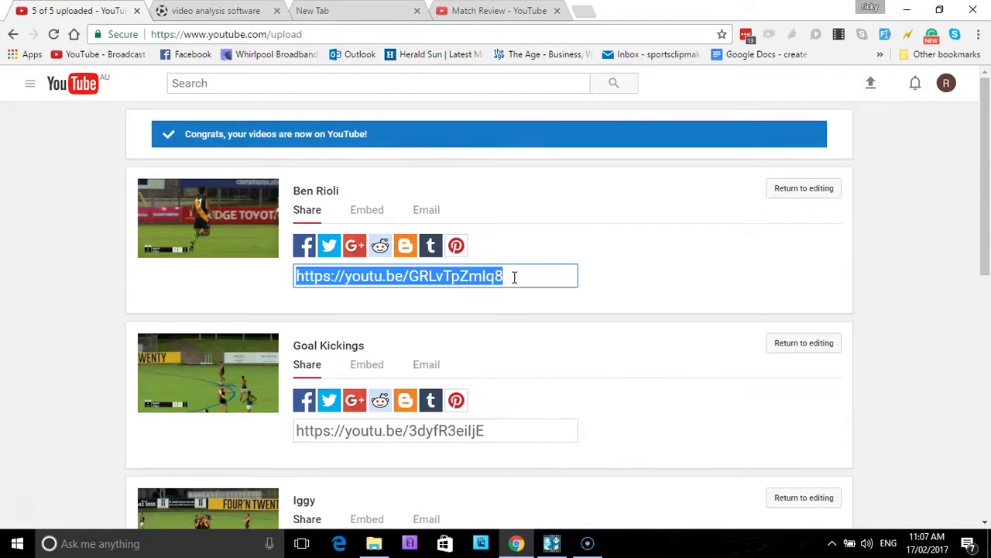
{"action": "right_click", "coordinate": [476, 277]}
{"action": "left_click", "coordinate": [513, 302]}
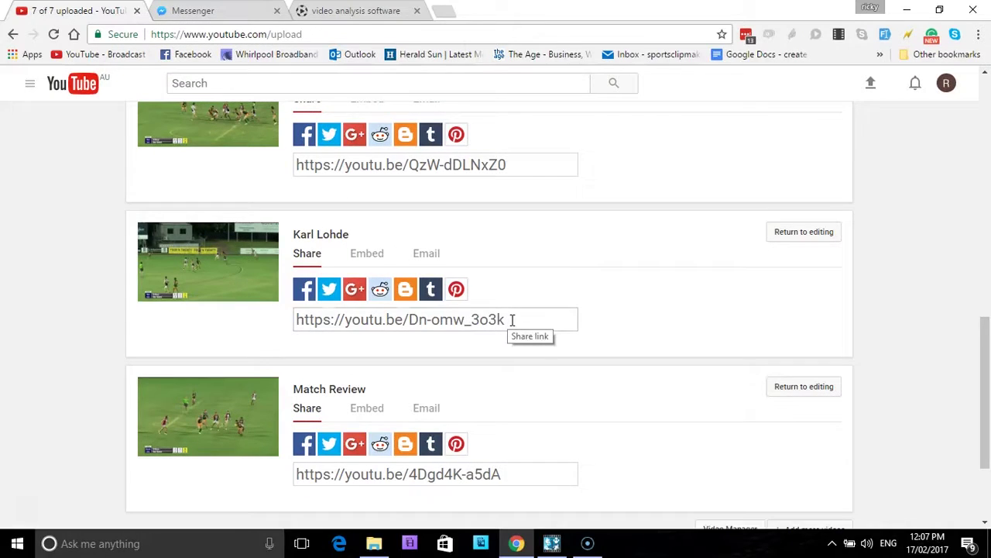
Copy the share link of the player's video listed just above Match Review
{"action": "left_click", "coordinate": [513, 319]}
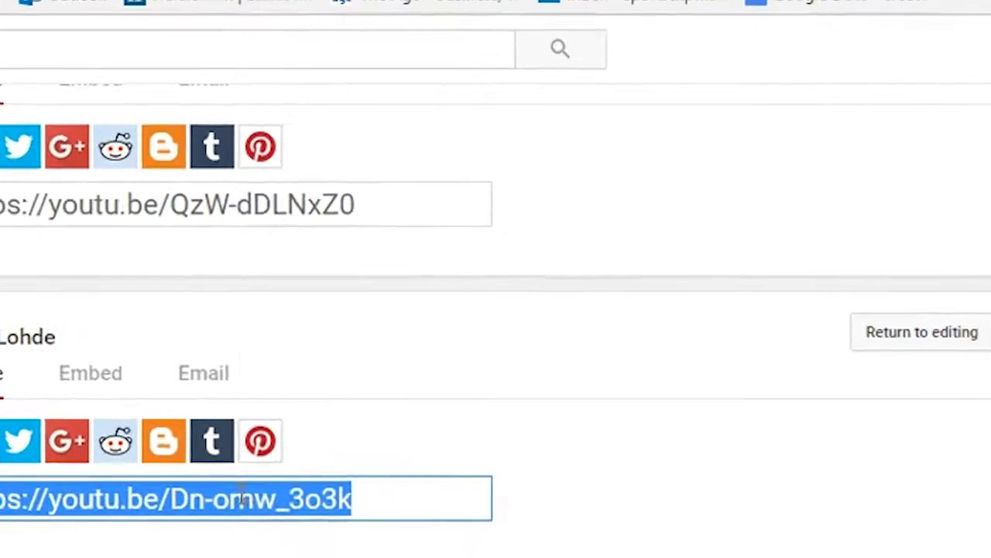
{"action": "right_click", "coordinate": [340, 414]}
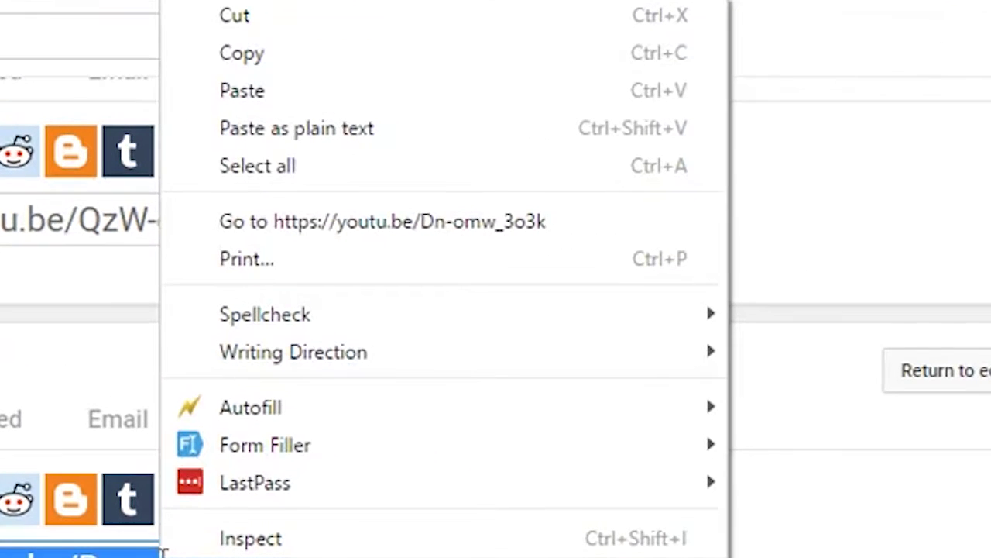
{"action": "left_click", "coordinate": [272, 55]}
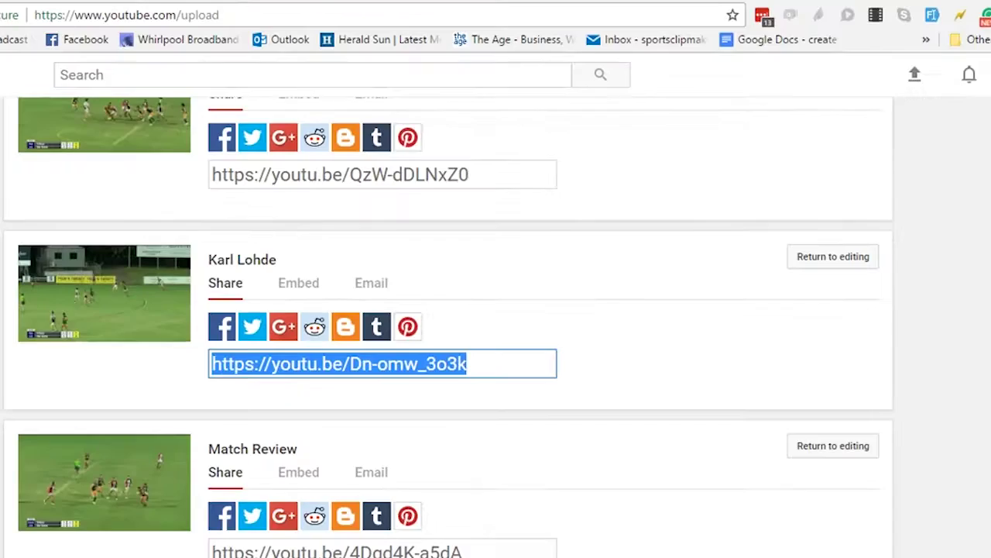
Switch to Messenger, search for the player by first name, and open the conversation with the player from that video
{"action": "left_click", "coordinate": [193, 11]}
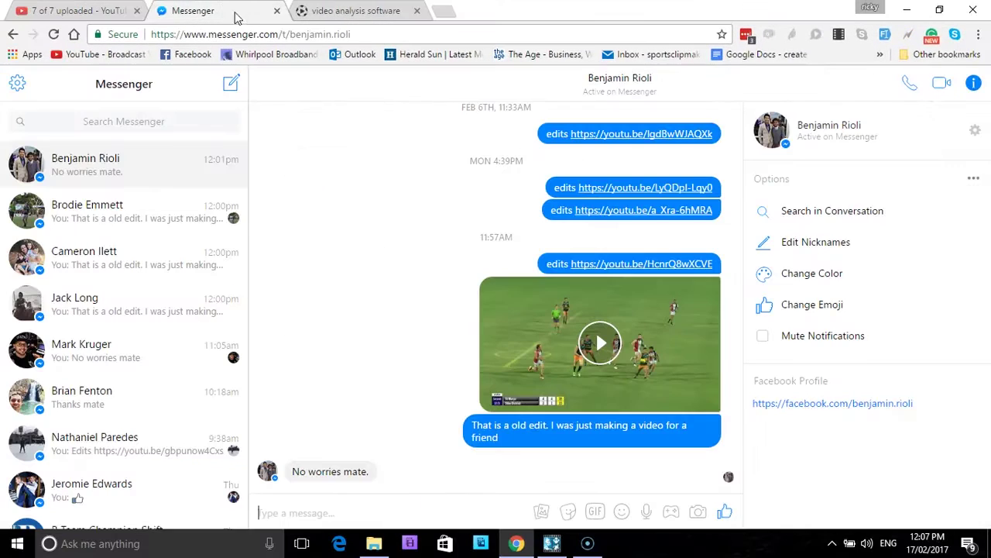
{"action": "left_click", "coordinate": [124, 118]}
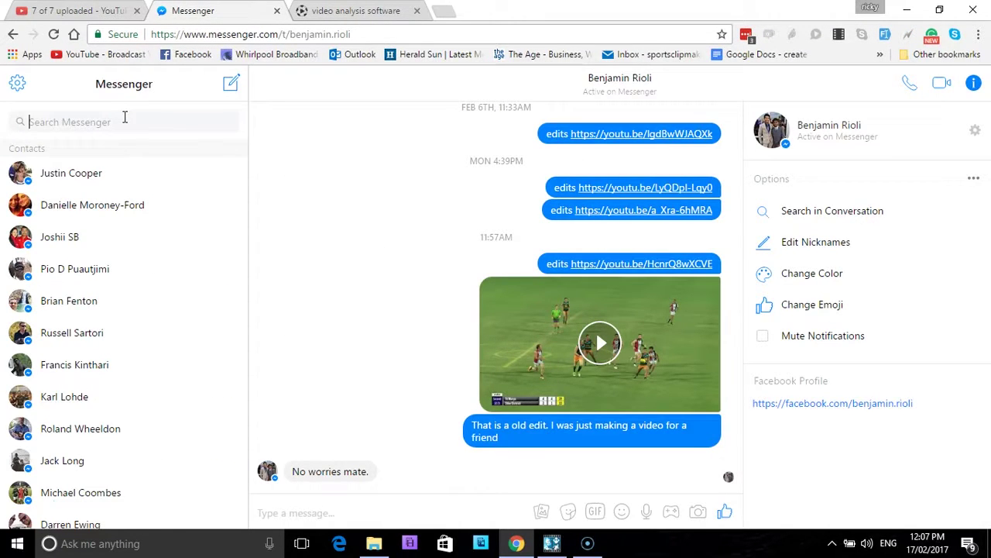
{"action": "type", "text": "karl"}
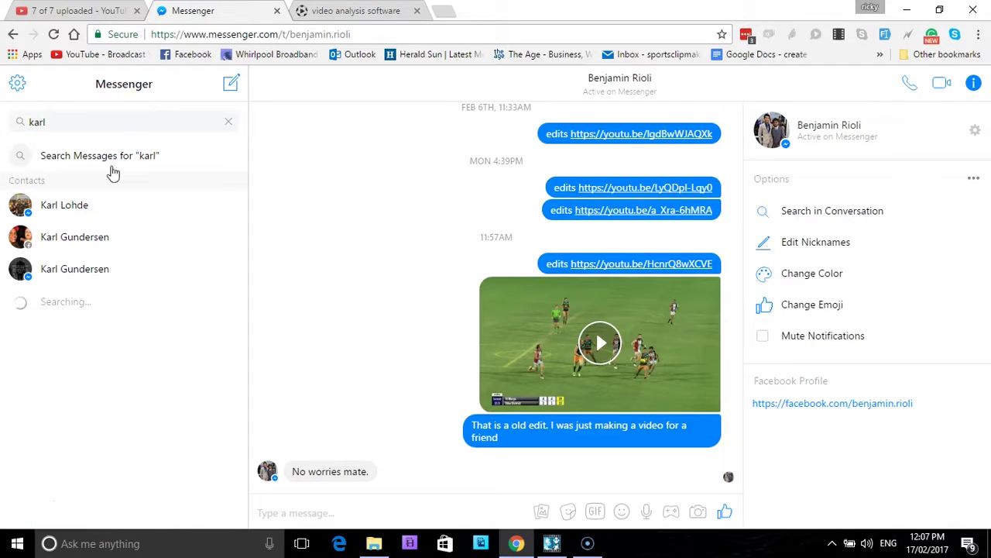
{"action": "left_click", "coordinate": [126, 210]}
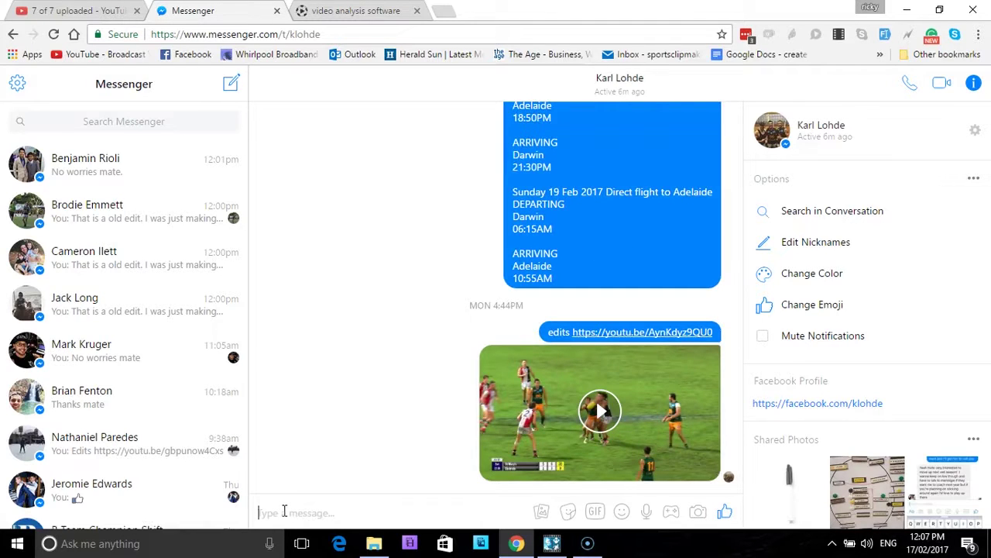
Paste the copied YouTube video link into the player's Messenger conversation and send it
{"action": "right_click", "coordinate": [284, 510]}
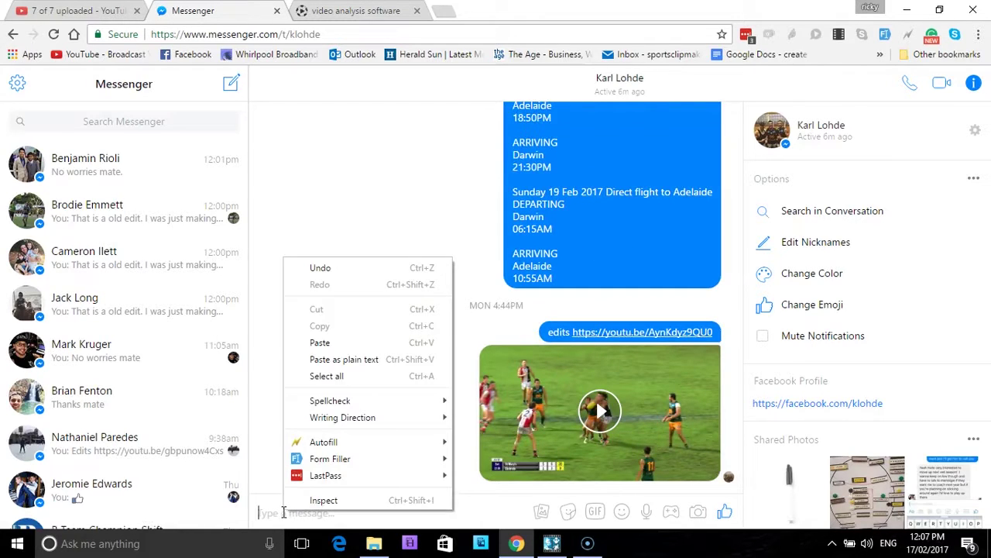
{"action": "left_click", "coordinate": [320, 343]}
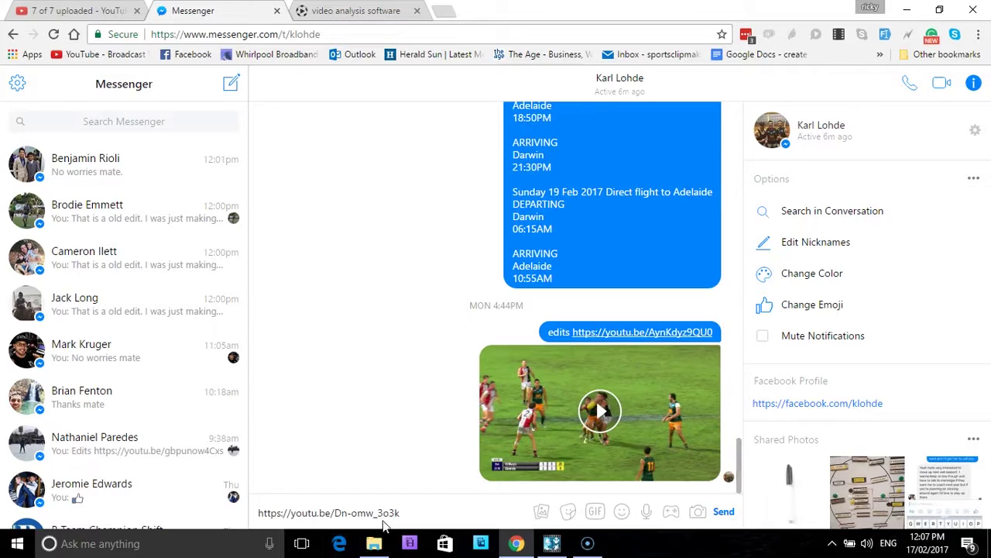
{"action": "left_click", "coordinate": [723, 515]}
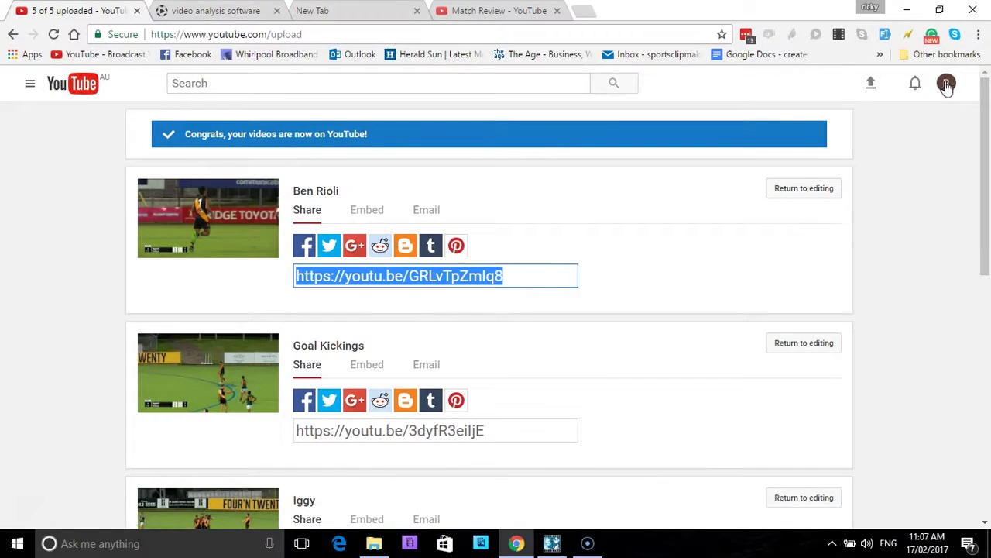
Switch to YouTube and open the Video Manager in the account's Creator Studio
{"action": "left_click", "coordinate": [947, 83]}
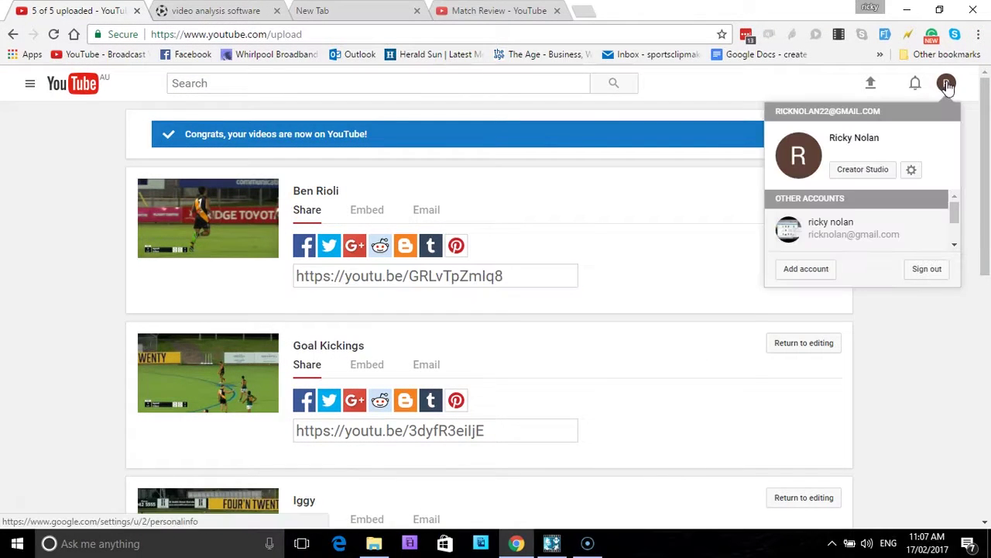
{"action": "left_click", "coordinate": [865, 172]}
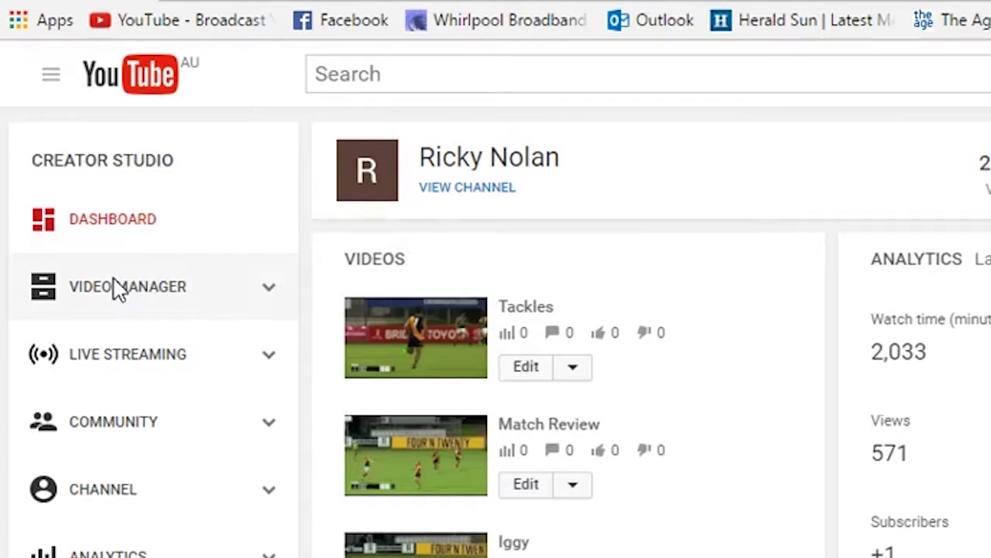
{"action": "left_click", "coordinate": [116, 288]}
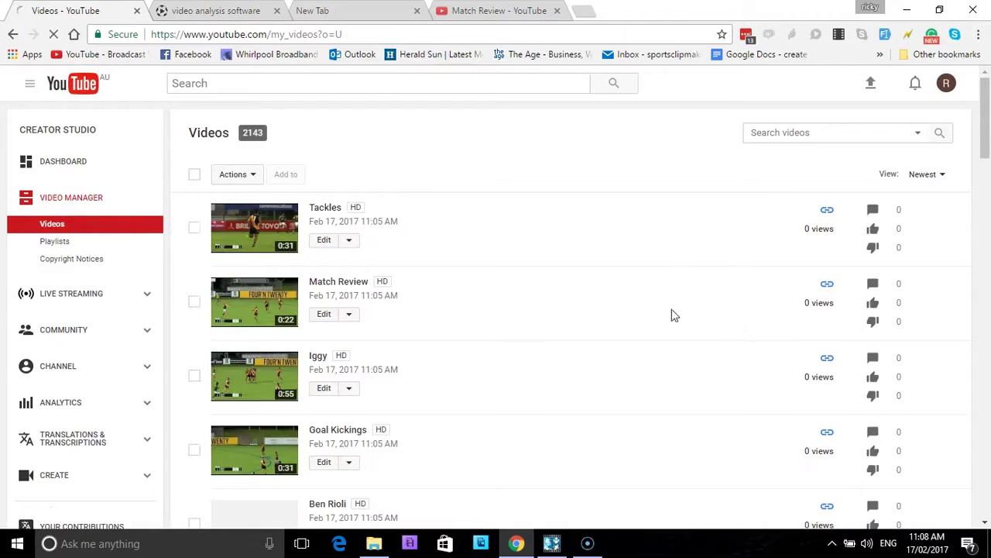
Look through the list of uploaded videos and check the view count of each player's video
{"action": "scroll", "coordinate": [646, 301], "scroll_direction": "down", "scroll_amount": 2}
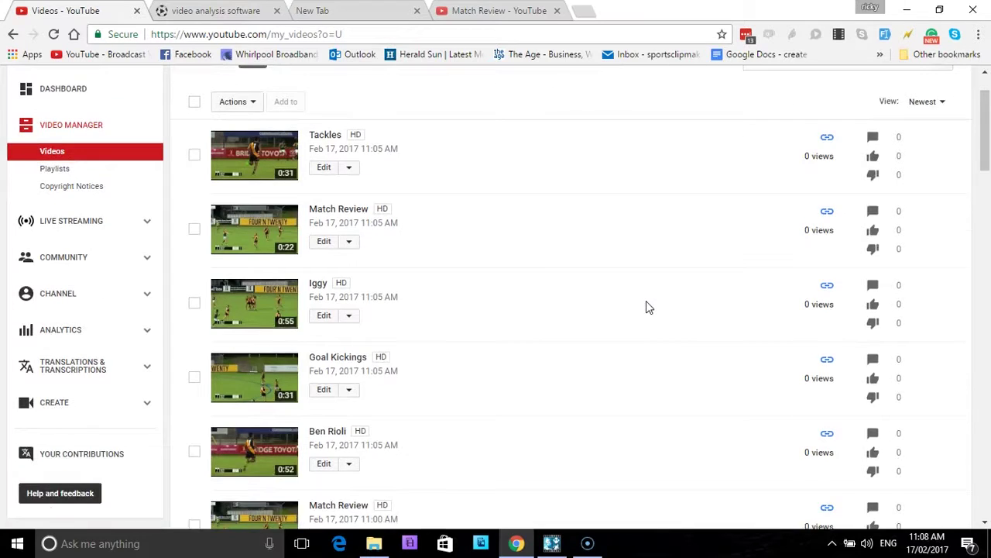
{"action": "scroll", "coordinate": [646, 300], "scroll_direction": "up", "scroll_amount": 2}
{"action": "scroll", "coordinate": [821, 318], "scroll_direction": "down", "scroll_amount": 4}
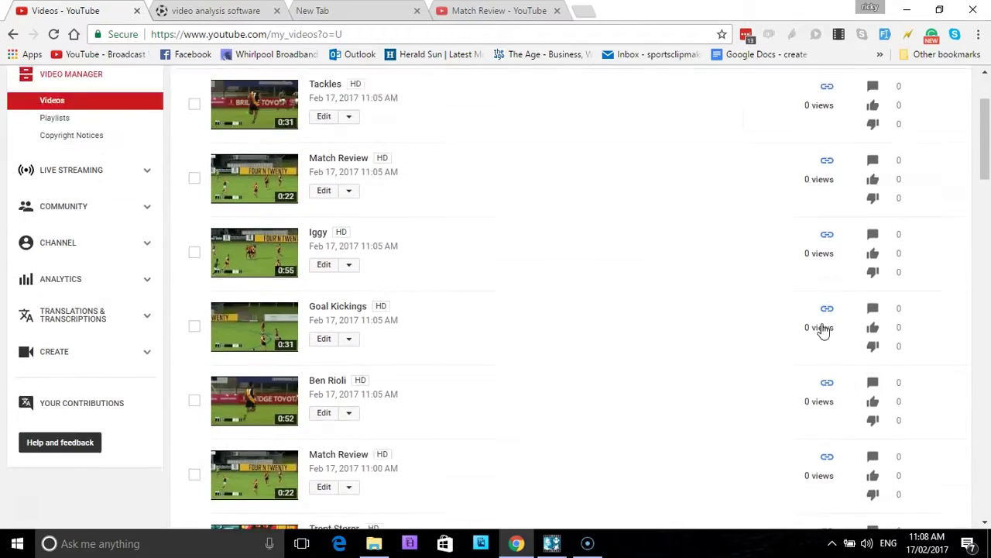
{"action": "scroll", "coordinate": [823, 316], "scroll_direction": "down", "scroll_amount": 2}
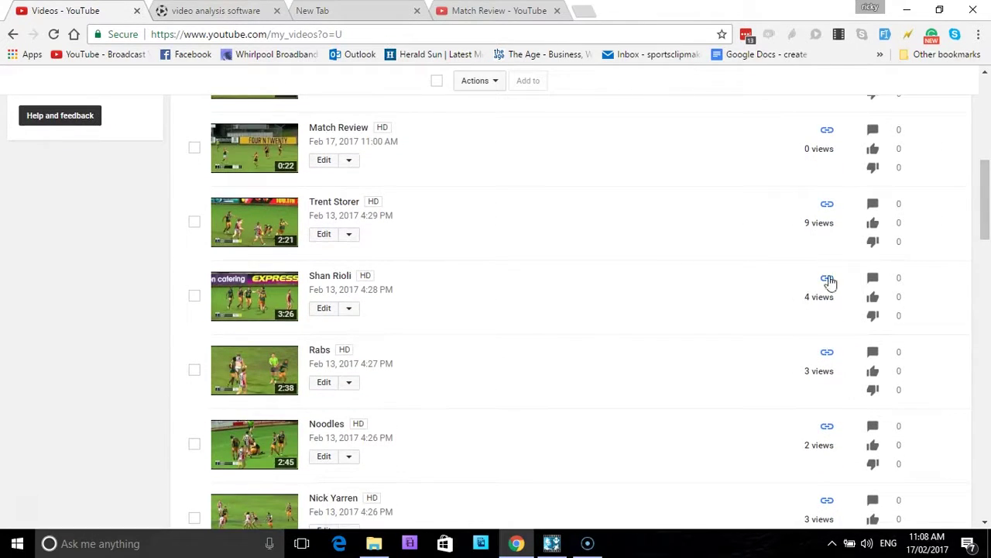
{"action": "scroll", "coordinate": [777, 412], "scroll_direction": "down", "scroll_amount": 2}
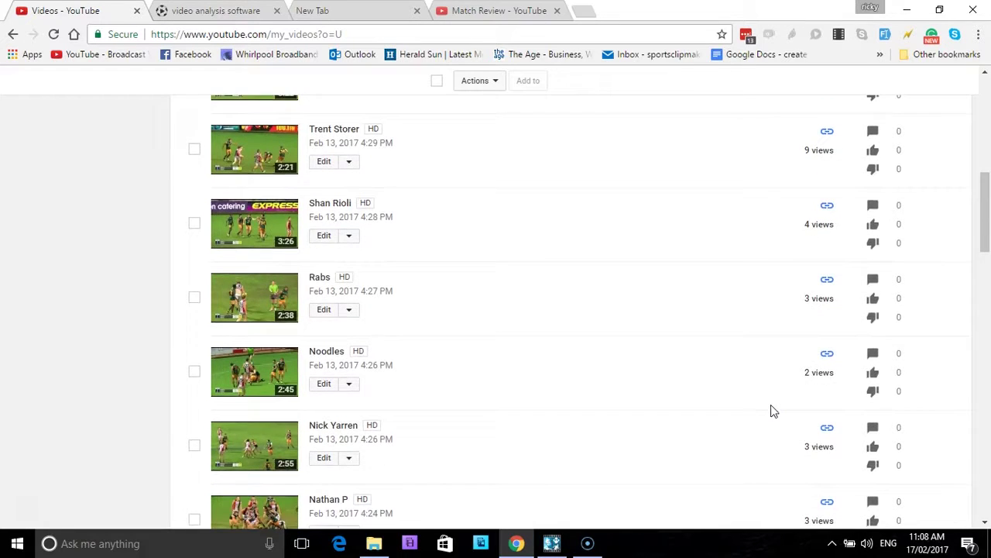
{"action": "scroll", "coordinate": [739, 407], "scroll_direction": "down", "scroll_amount": 1}
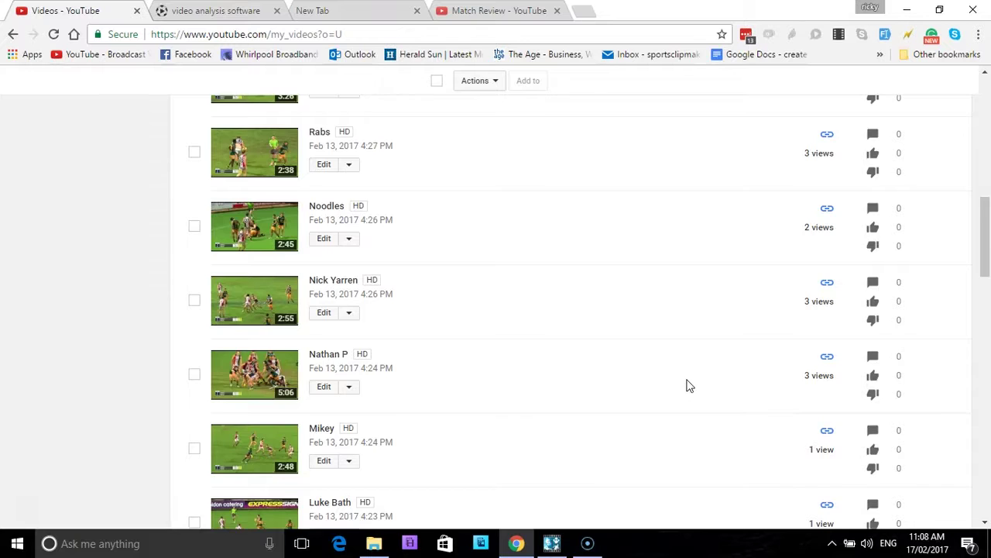
{"action": "scroll", "coordinate": [689, 379], "scroll_direction": "up", "scroll_amount": 4}
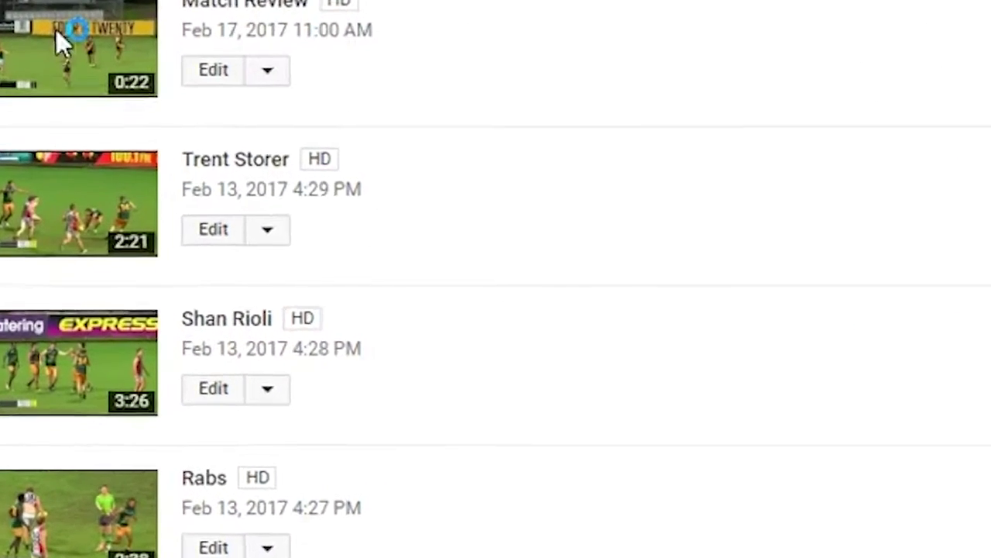
Copy the link address of the Match Review video uploaded Feb 17, 2017 11:00 AM and open it in a new browser tab
{"action": "right_click", "coordinate": [57, 31]}
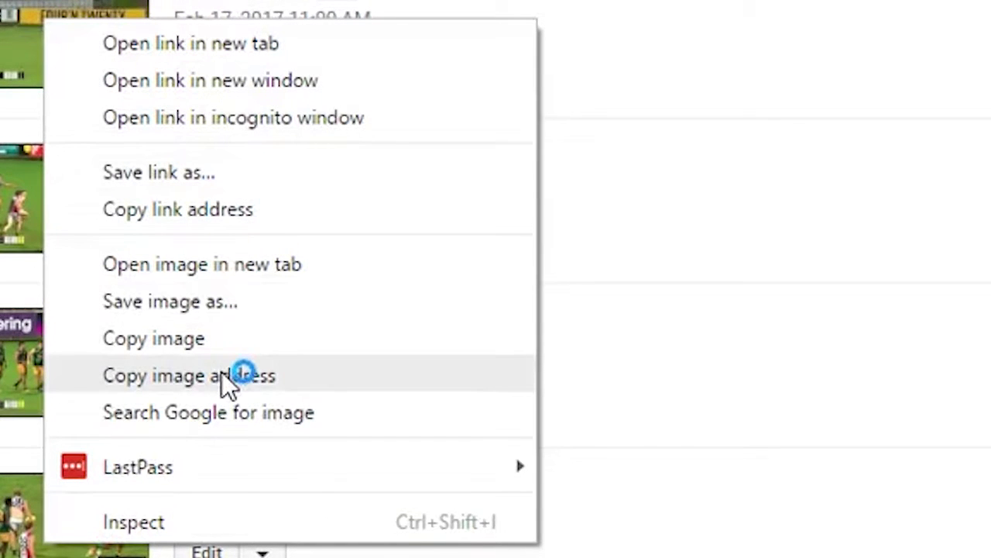
{"action": "left_click", "coordinate": [238, 209]}
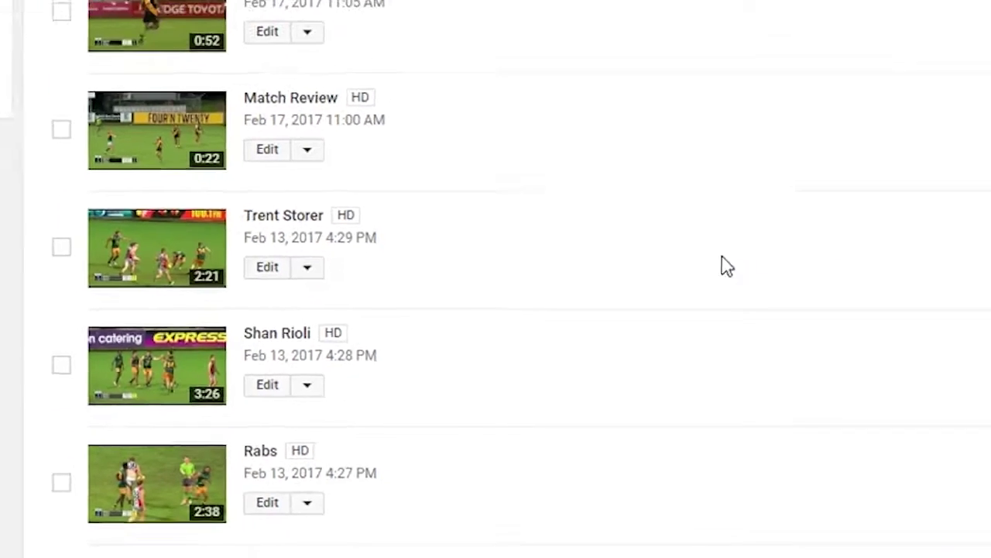
{"action": "left_click", "coordinate": [582, 11]}
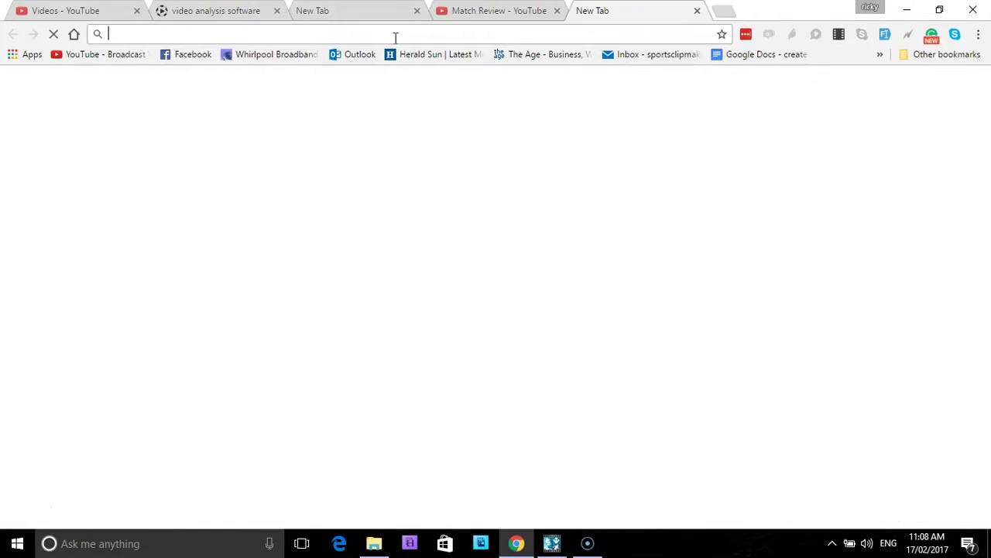
{"action": "right_click", "coordinate": [434, 34]}
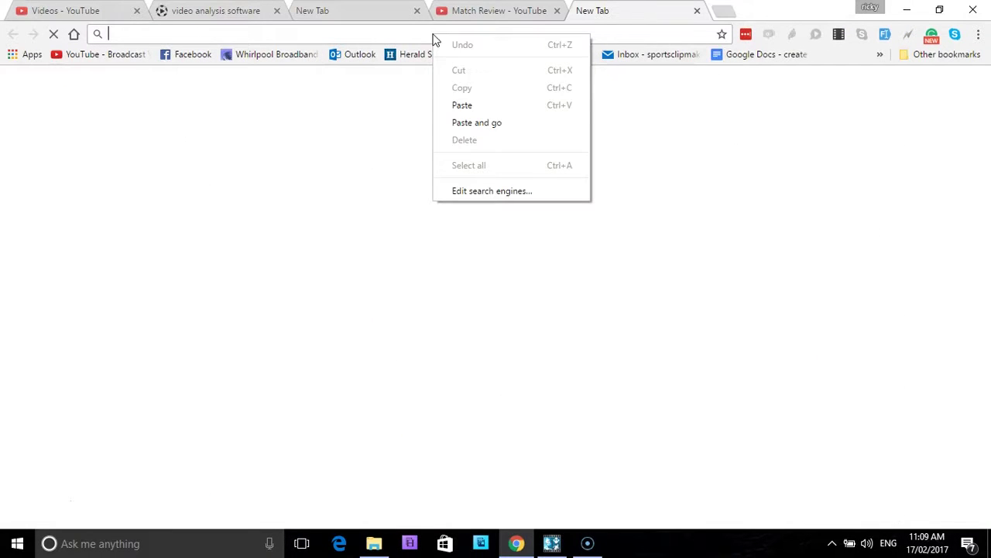
{"action": "left_click", "coordinate": [467, 108]}
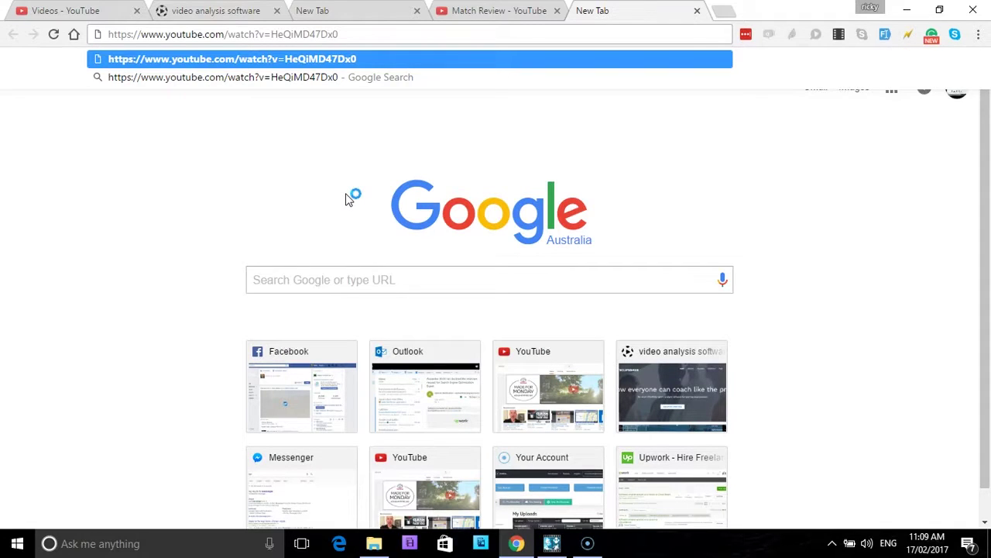
{"action": "key", "text": "Return"}
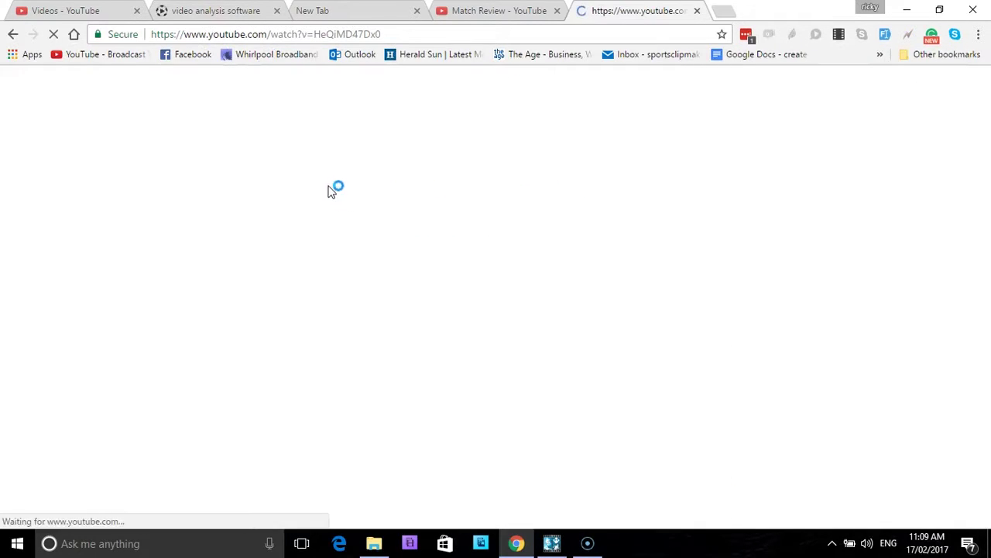